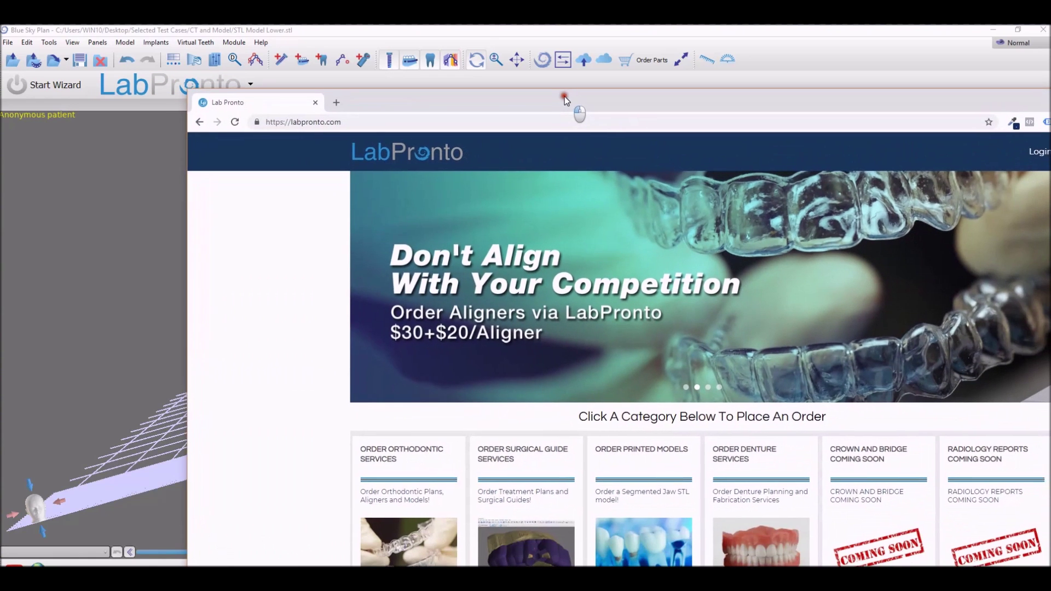
Maximize the LabPronto ordering site window to browse its order categories
double_click(564, 97)
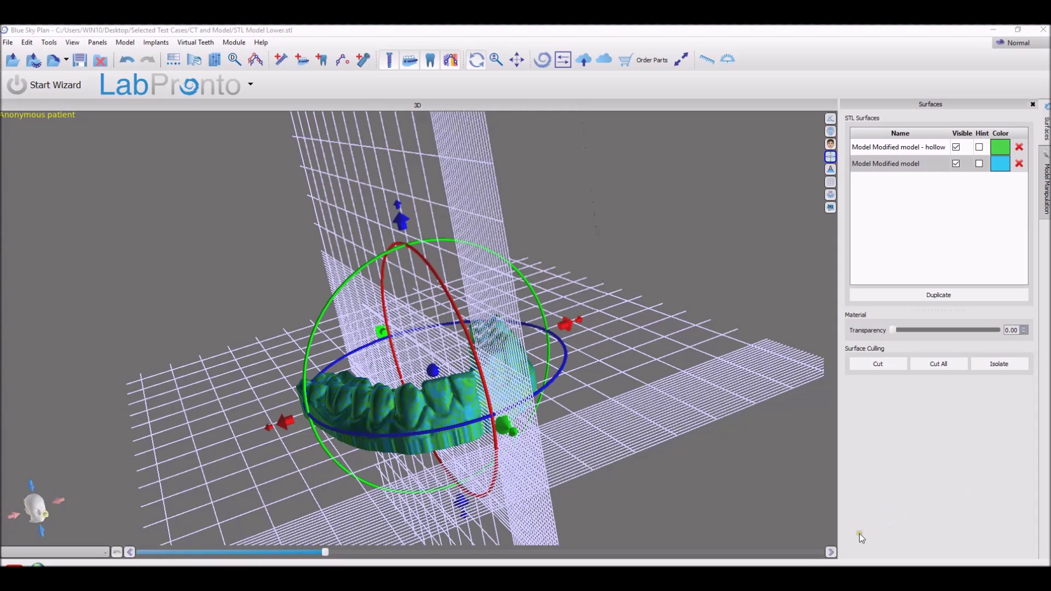
Rotate the lower model and toggle Grid Visibility to hide the grid and reference planes
left_click_drag(730, 487, 805, 417)
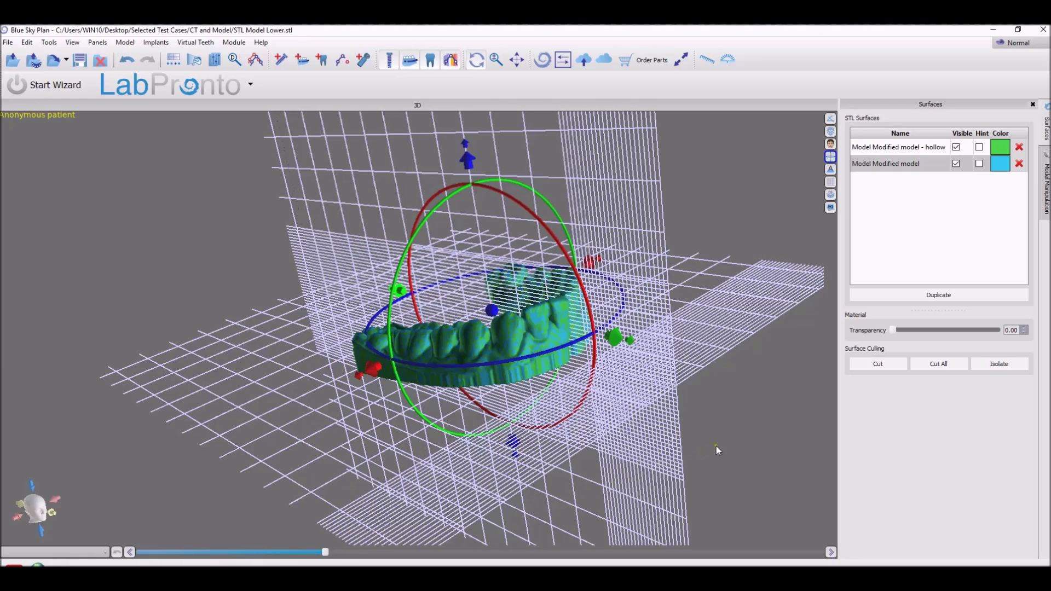
left_click_drag(716, 446, 527, 456)
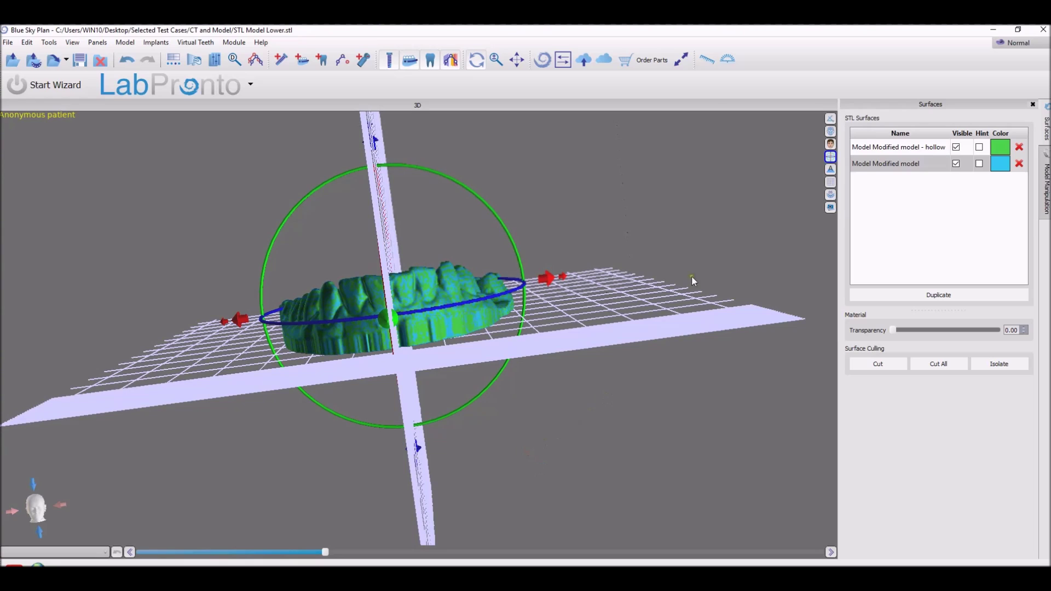
left_click(830, 183)
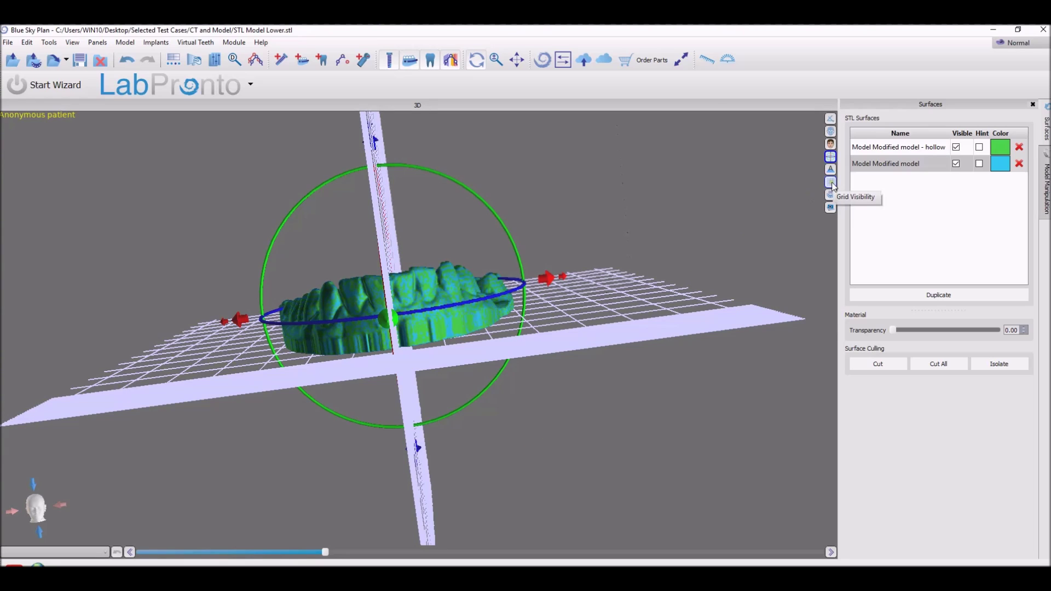
left_click(830, 183)
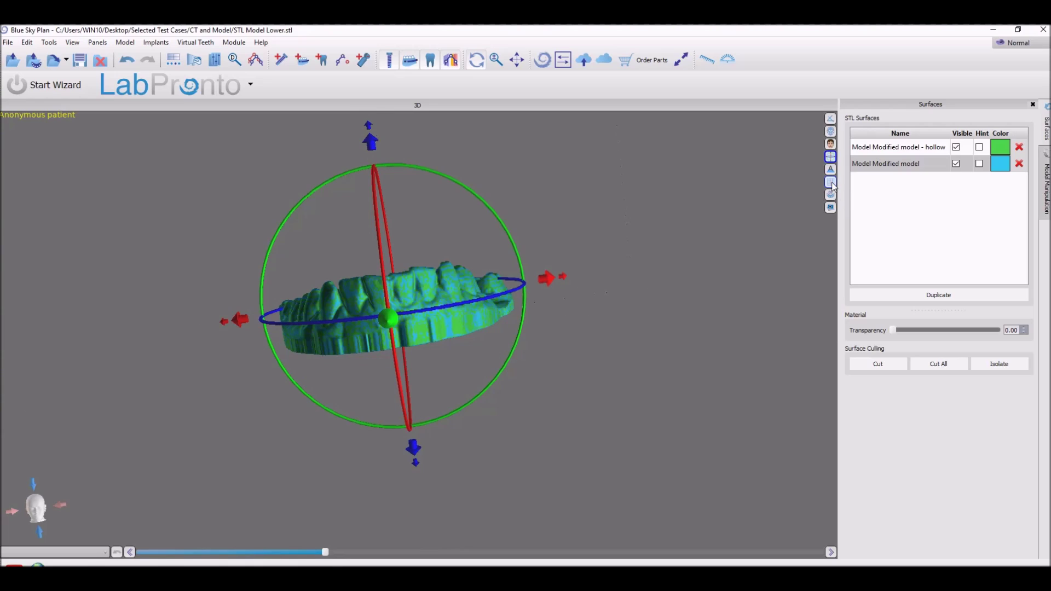
left_click(831, 183)
left_click_drag(738, 401, 643, 426)
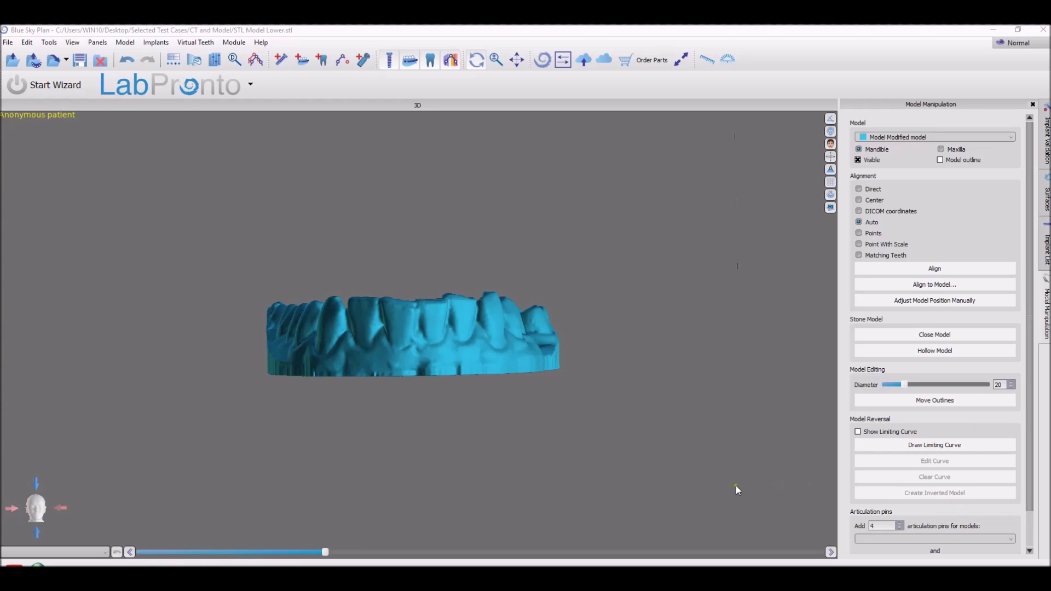
Hollow the lower model, hide the original Model Modified surface, and orbit to see the lattice
left_click_drag(478, 492, 533, 378)
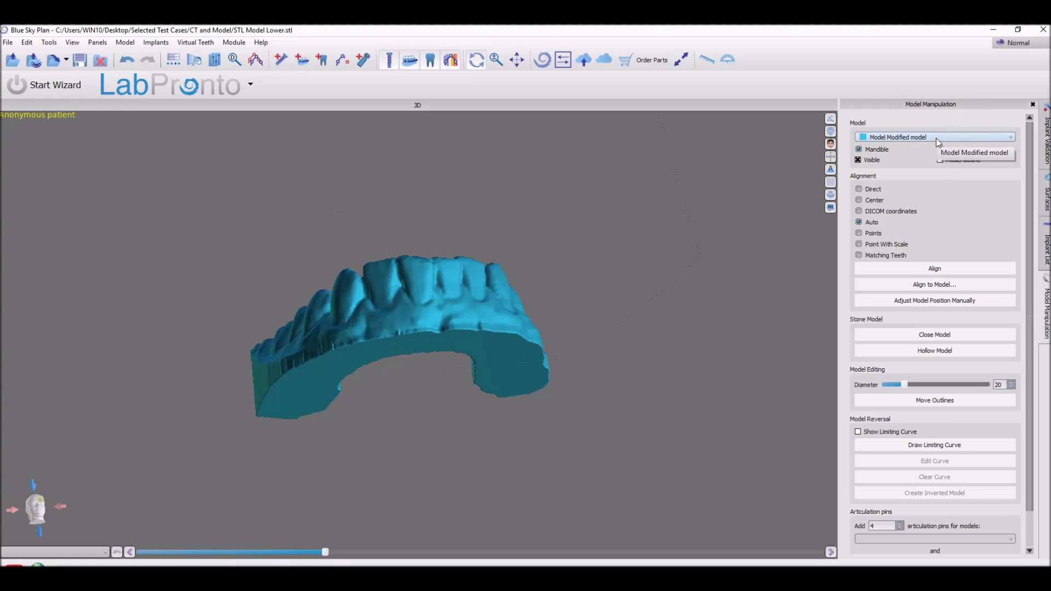
left_click(953, 352)
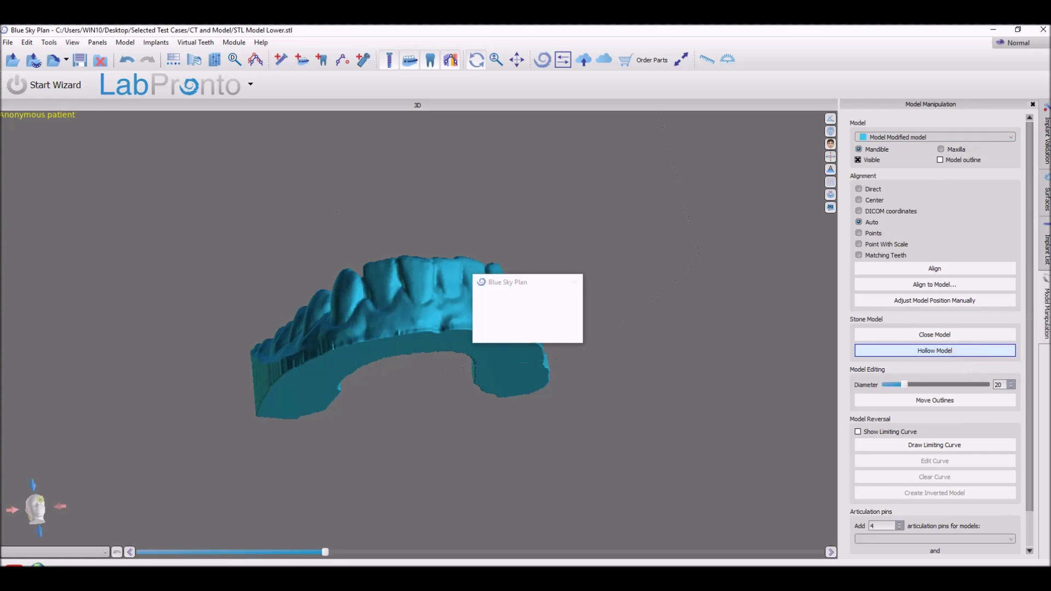
left_click(1041, 203)
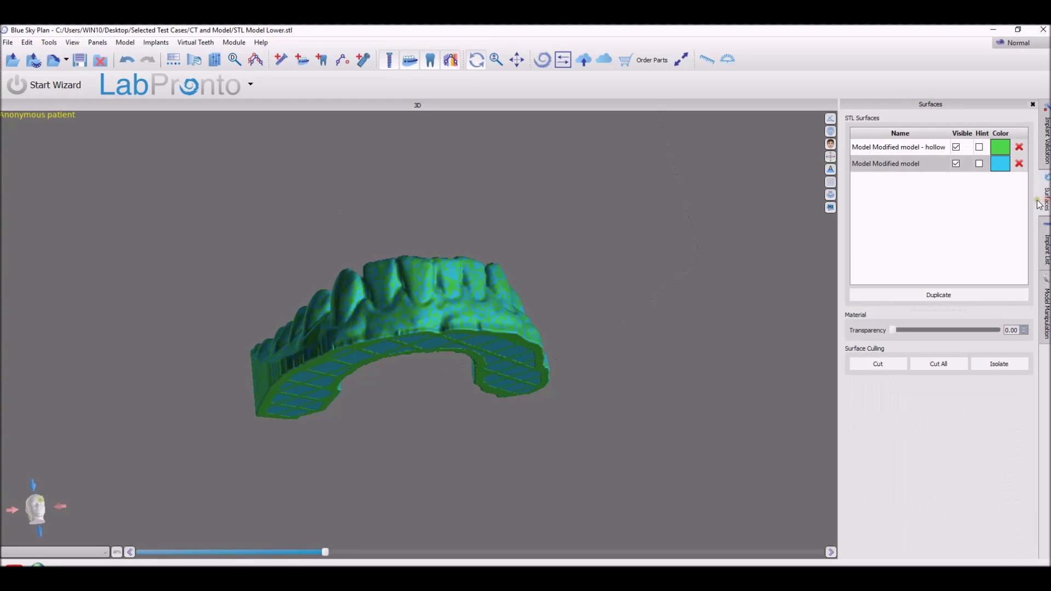
left_click(956, 164)
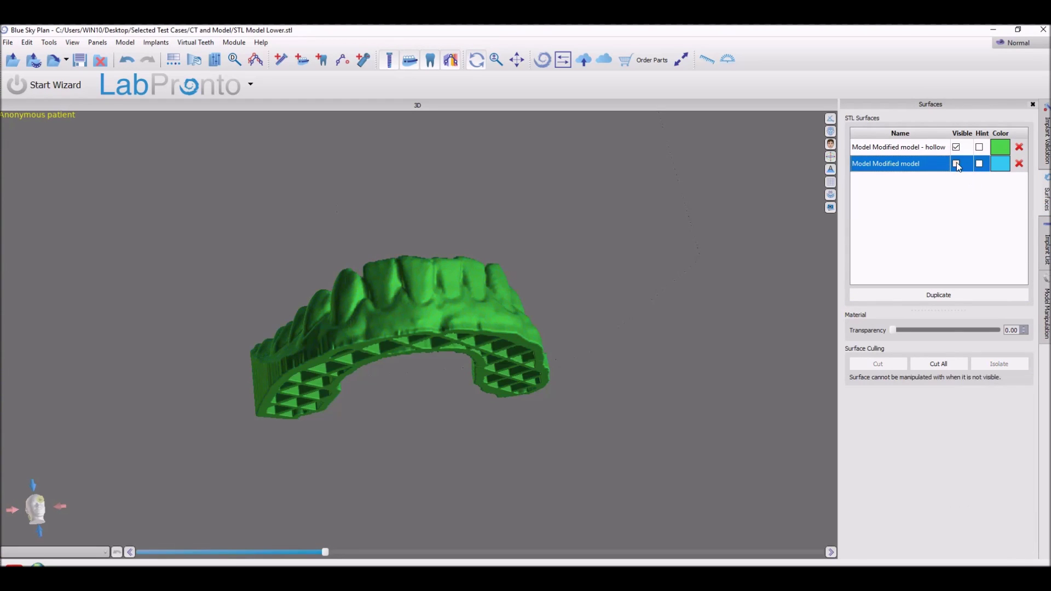
left_click_drag(372, 475, 353, 458)
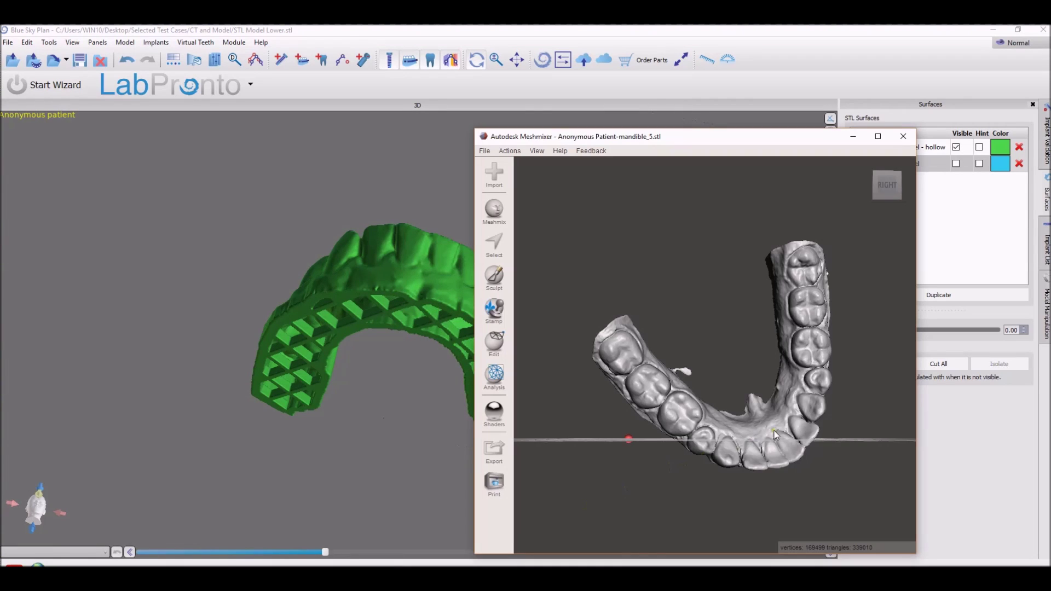
right_click_drag(774, 432, 691, 412)
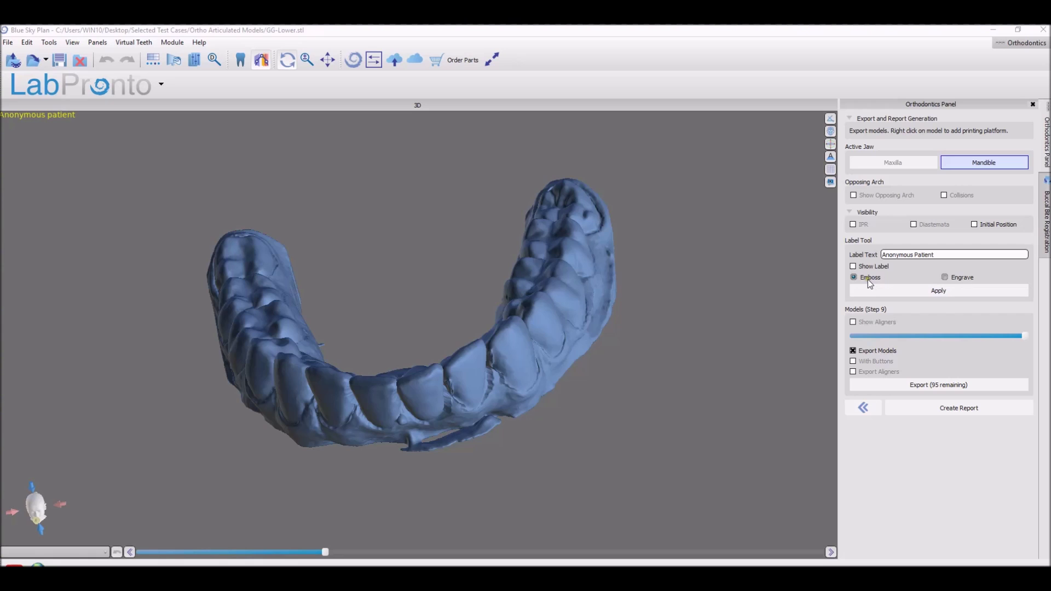
Rotate the GG-Lower arch to inspect the separated teeth and red gums
left_click_drag(829, 317, 403, 426)
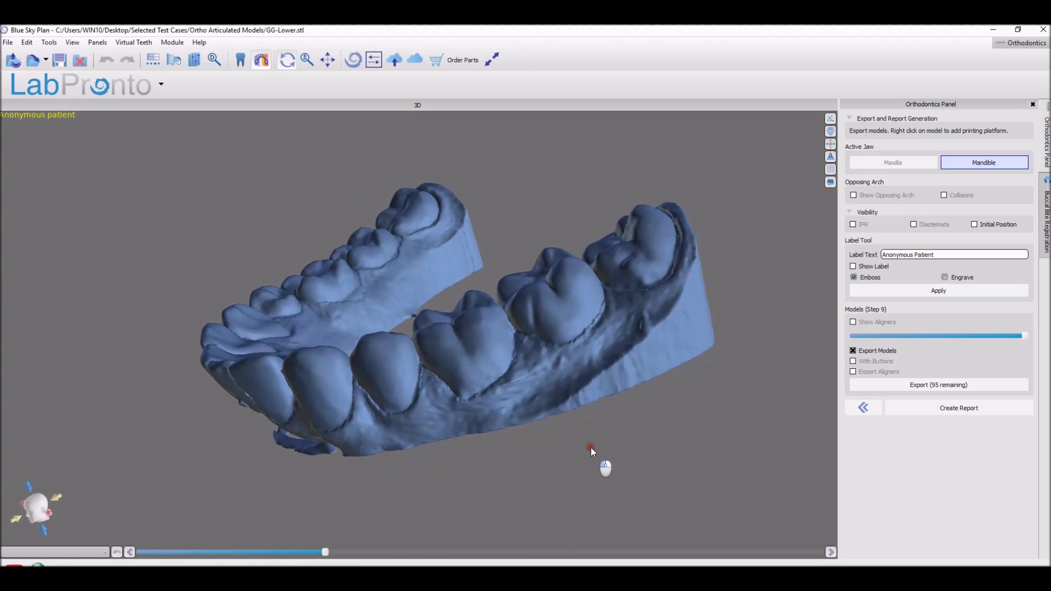
left_click_drag(590, 448, 583, 422)
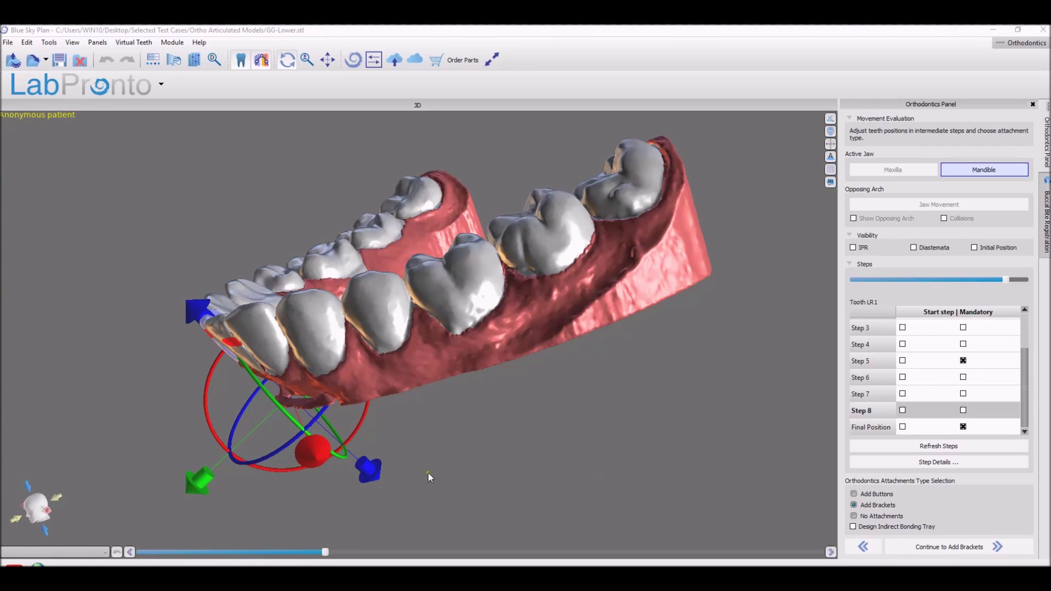
Rotate the arch to an occlusal view and enable Design Indirect Bonding Tray
left_click_drag(428, 473, 708, 434)
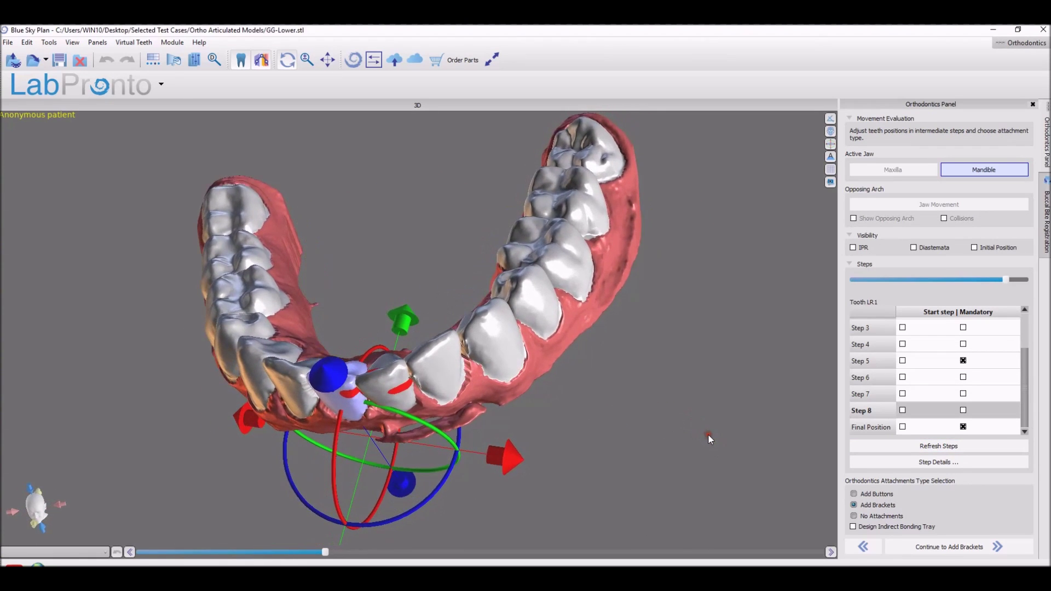
left_click(872, 526)
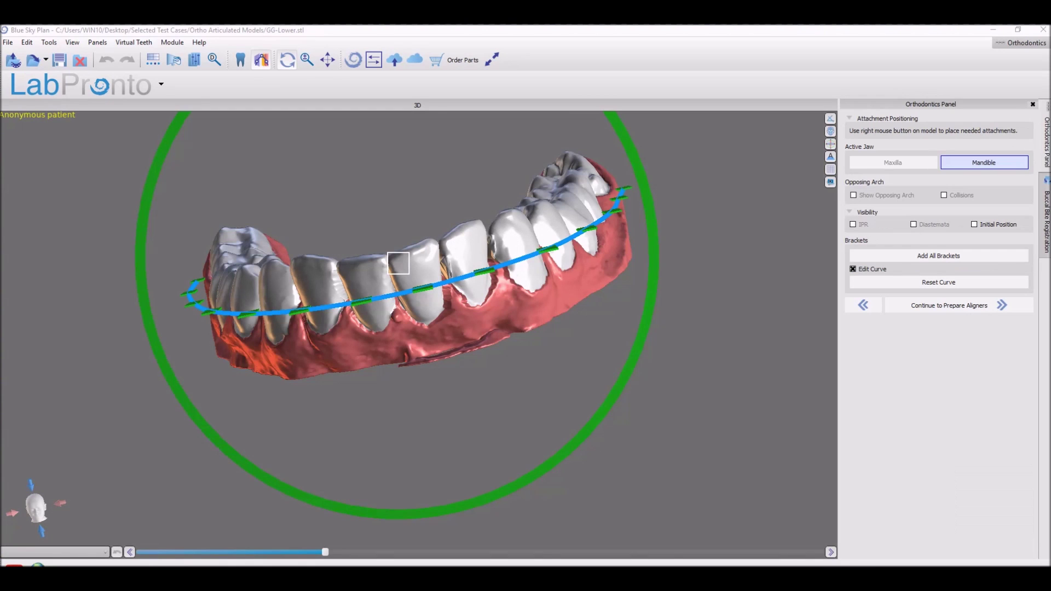
Place NAB Olive MBT brackets on all lower teeth and continue to the aligner design stage
left_click_drag(731, 333, 750, 355)
left_click_drag(657, 204, 733, 228)
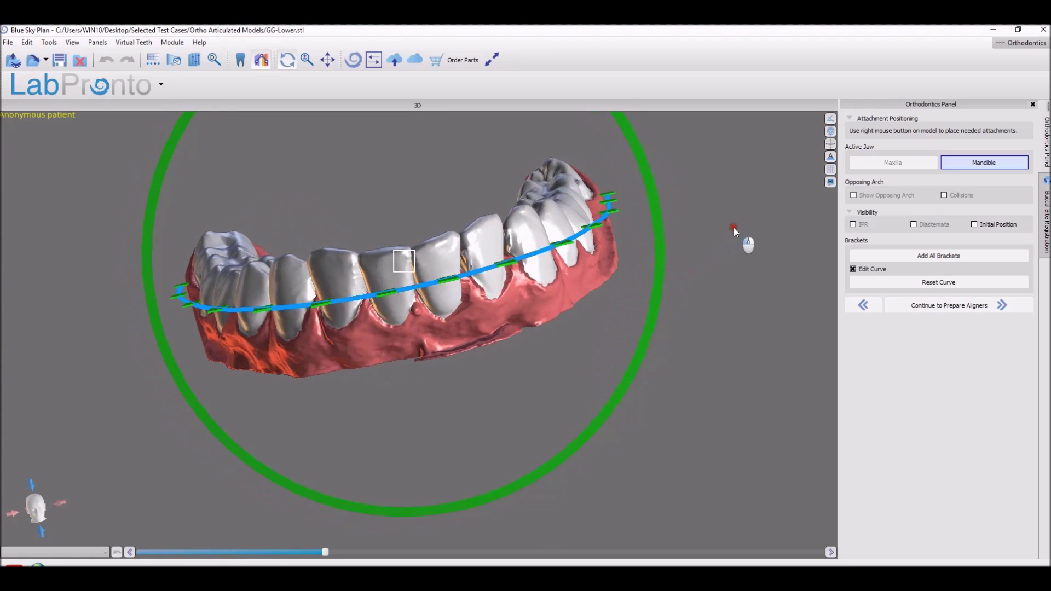
left_click(892, 258)
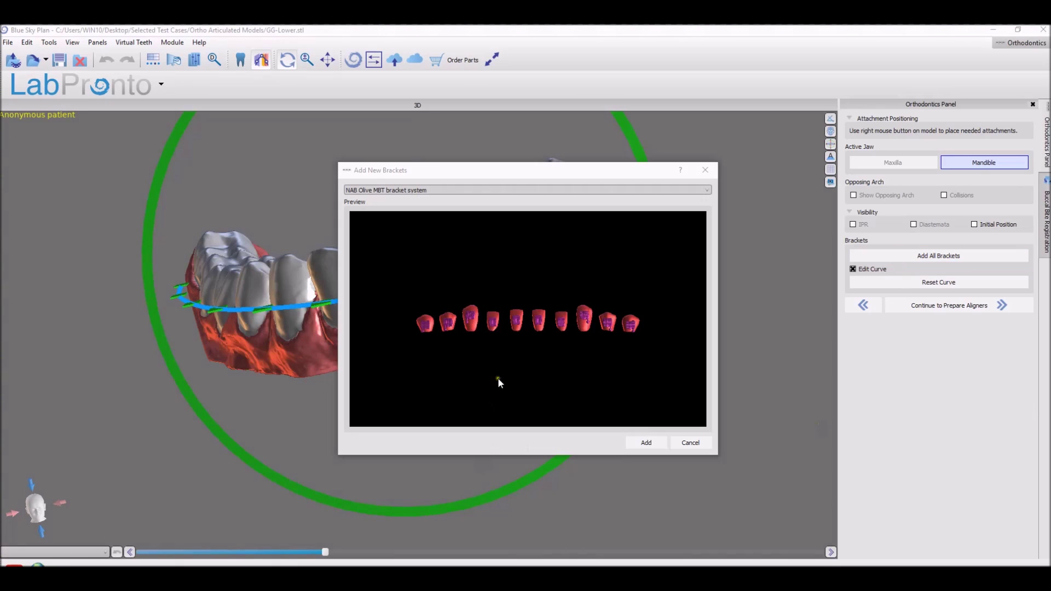
left_click(646, 443)
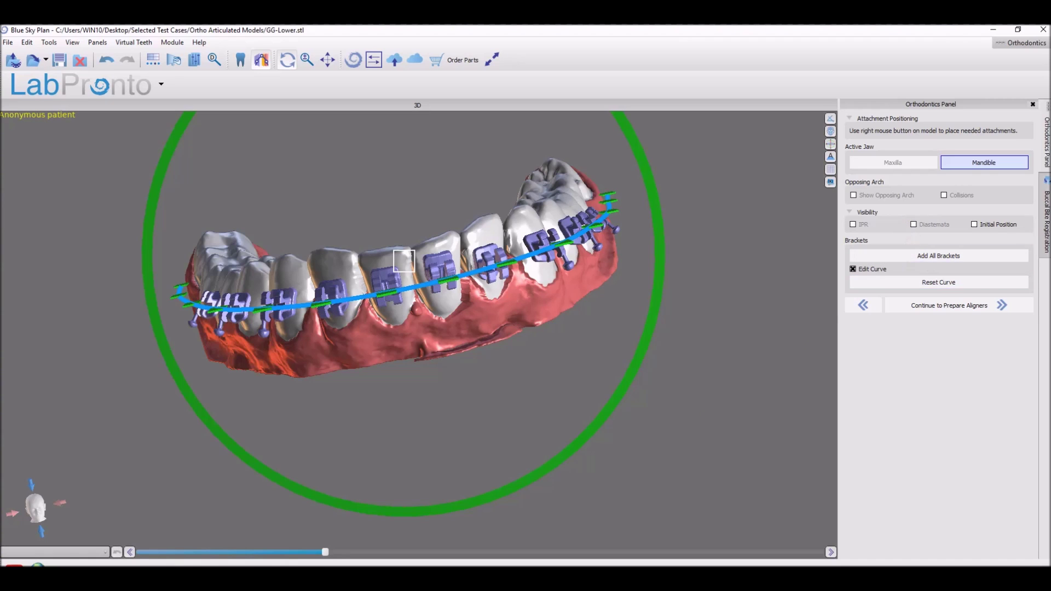
left_click(949, 305)
left_click_drag(730, 307, 525, 422)
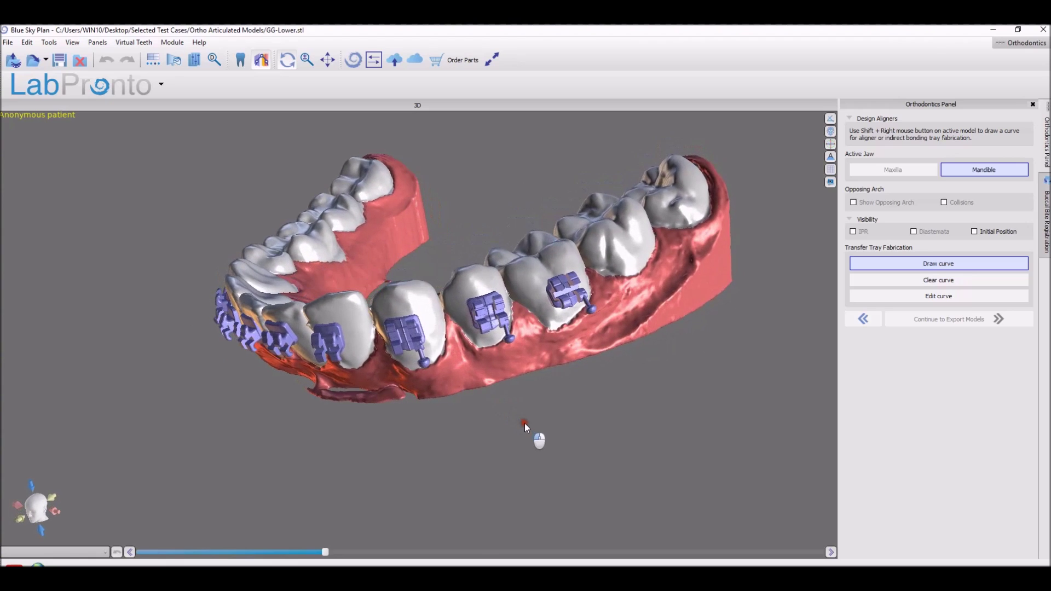
Draw the transfer tray curve across the bracketed teeth and rotate to view the tray
mouse_move(632, 251)
right_mouse_down("shift")
mouse_move(547, 307)
mouse_move(320, 345)
right_mouse_up("shift")
left_click_drag(307, 392, 417, 304)
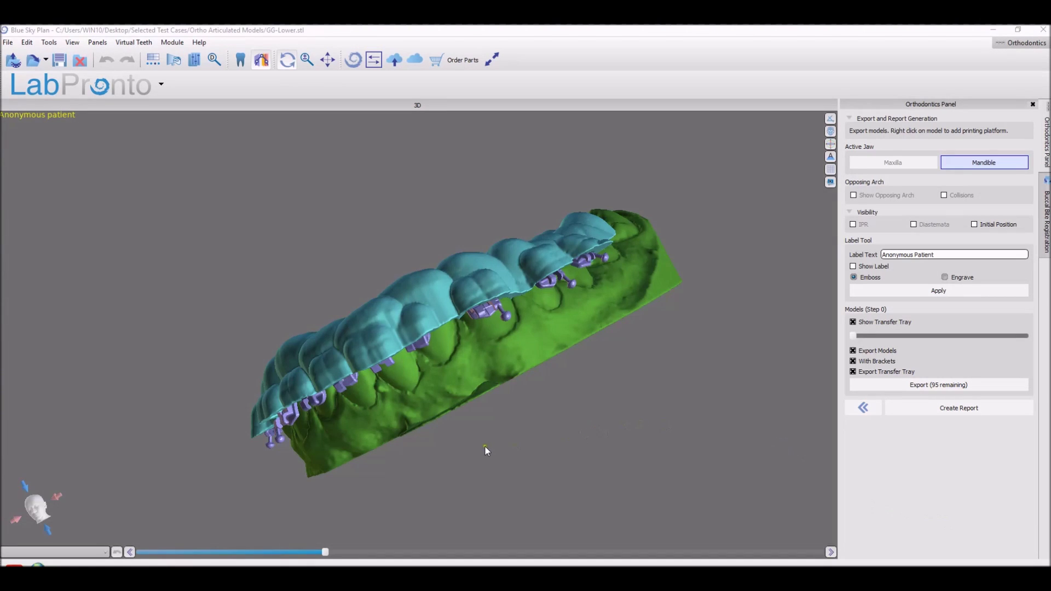
left_click_drag(485, 447, 517, 442)
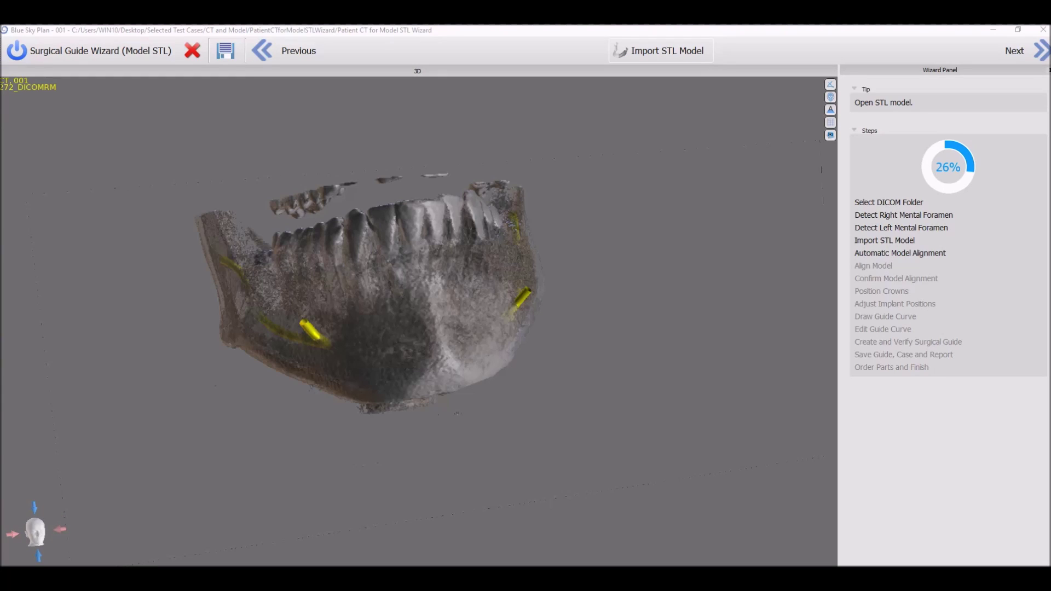
Import STL Model Lower.stl and automatically align it to the CT mandible
left_click_drag(754, 454, 619, 518)
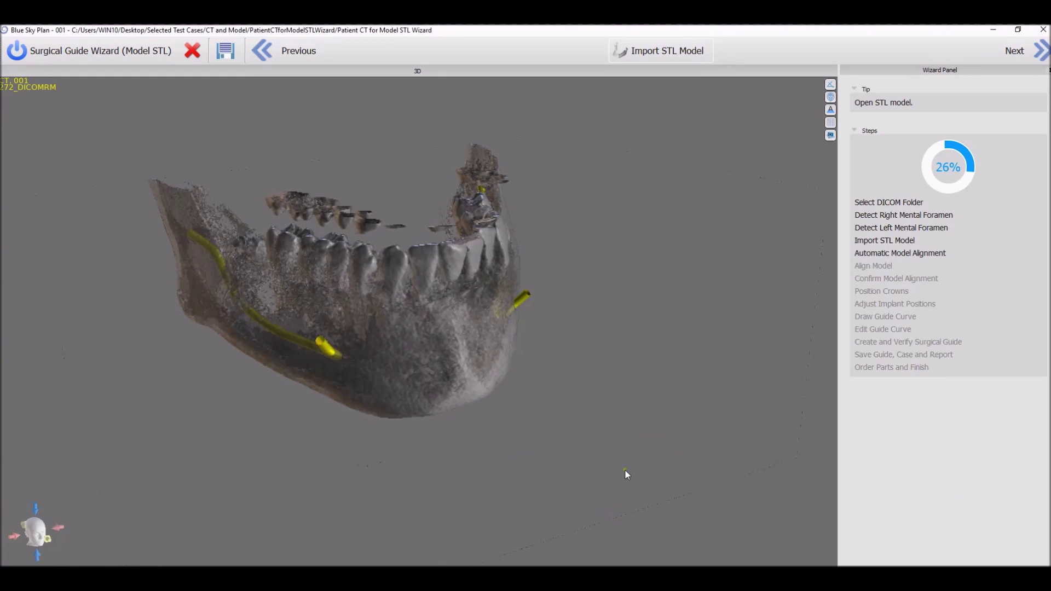
left_click(661, 50)
left_click(290, 369)
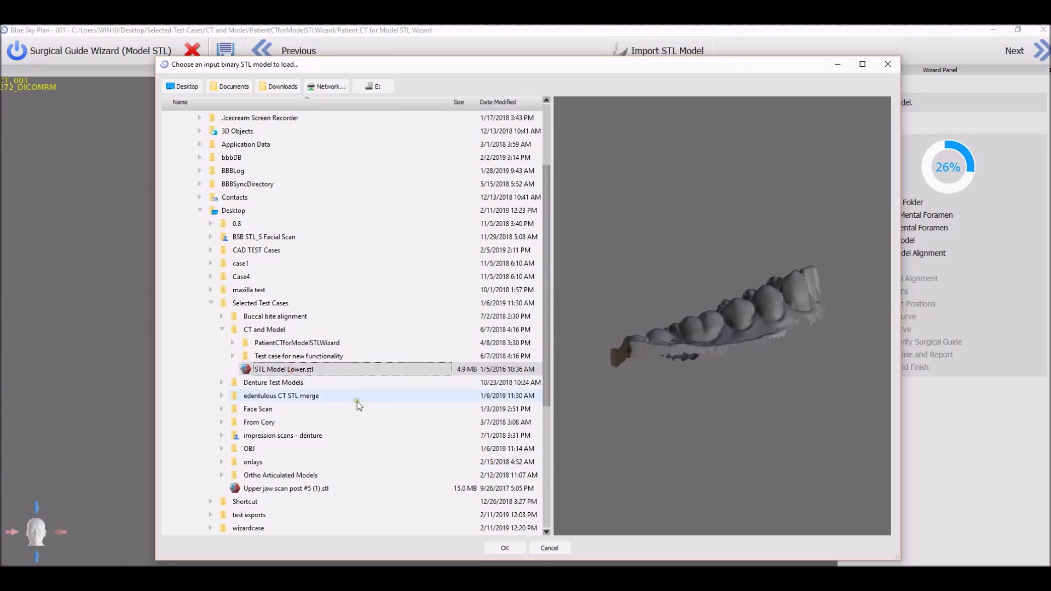
left_click(505, 548)
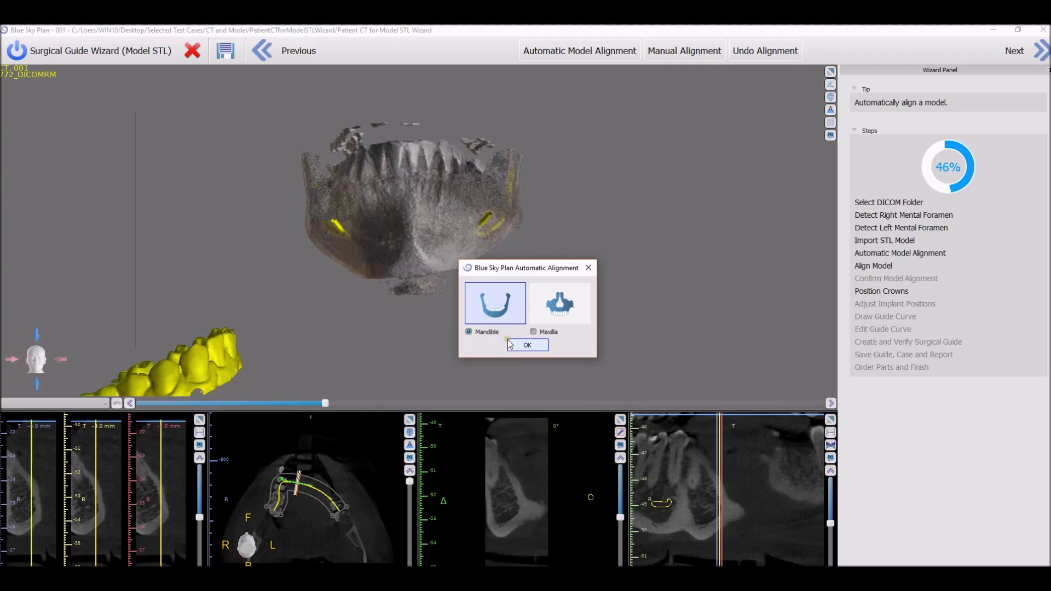
left_click(525, 345)
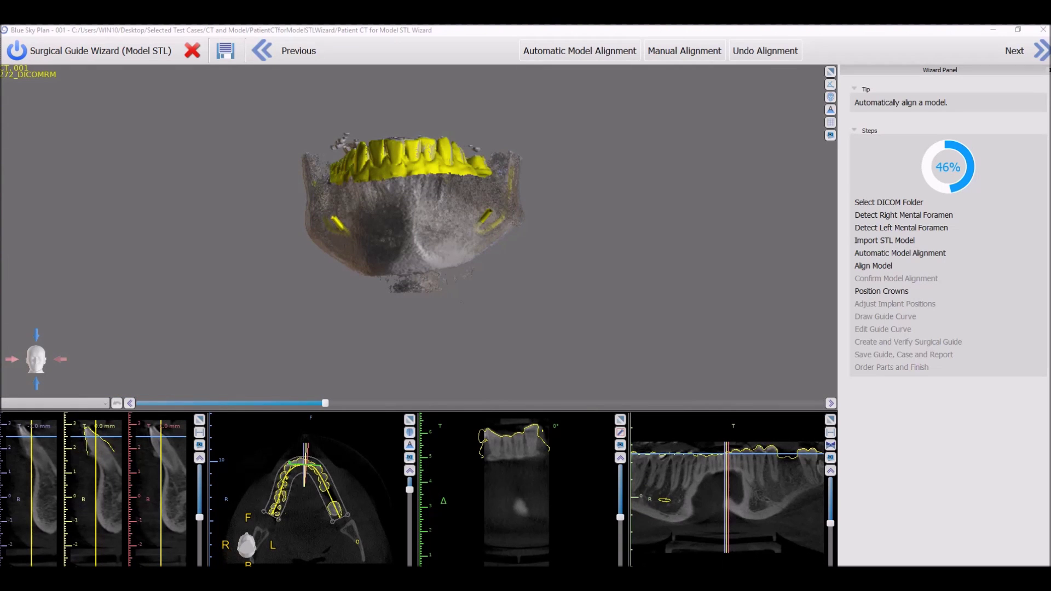
left_click_drag(452, 327, 615, 332)
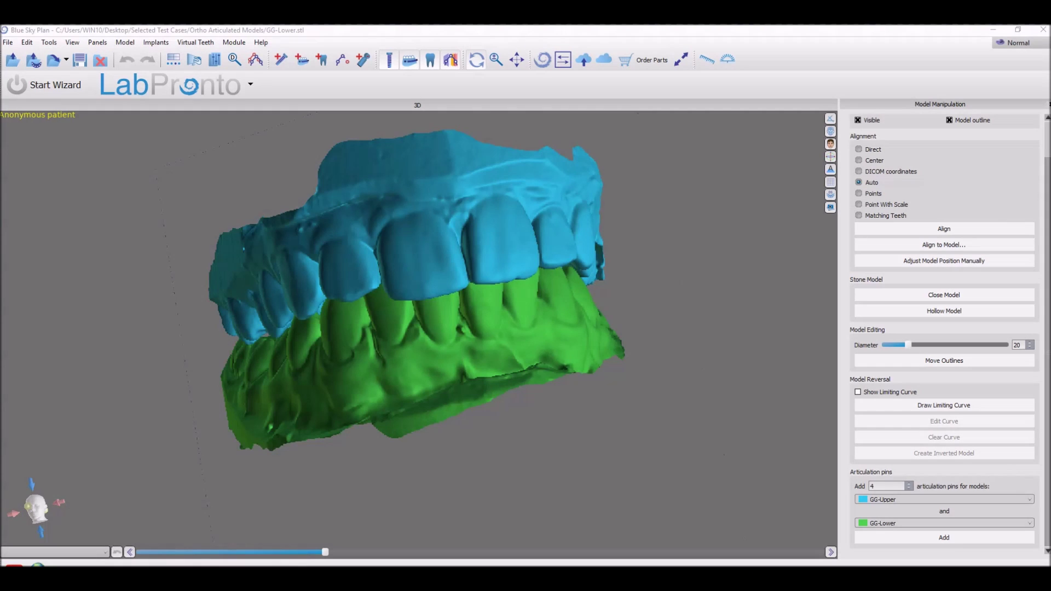
Add four articulation pins between GG-Upper and GG-Lower, adjust one, and create them
left_click_drag(734, 285, 767, 264)
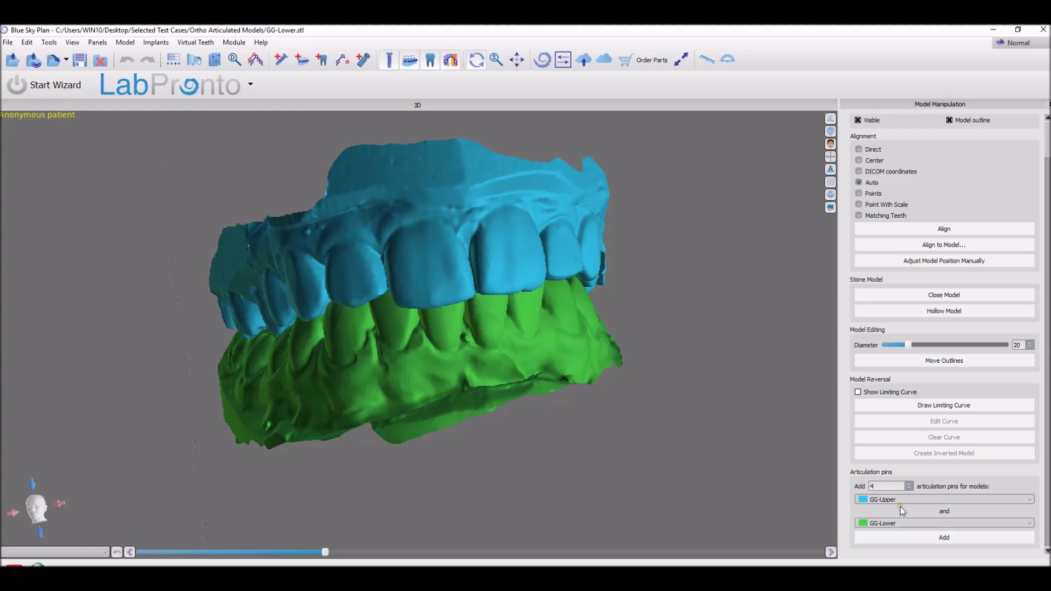
left_click(901, 537)
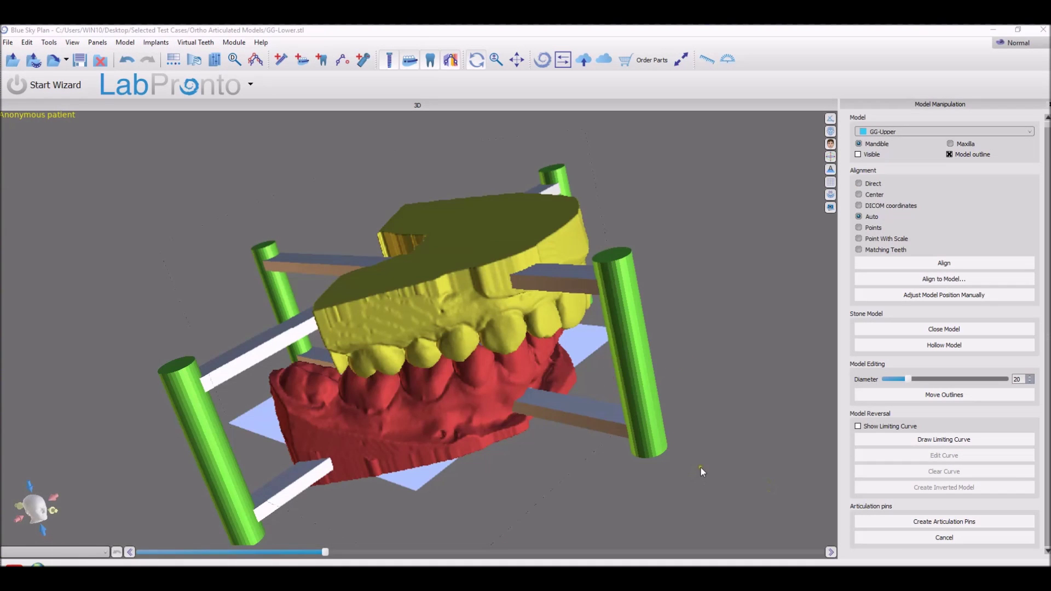
left_click_drag(680, 365, 676, 364)
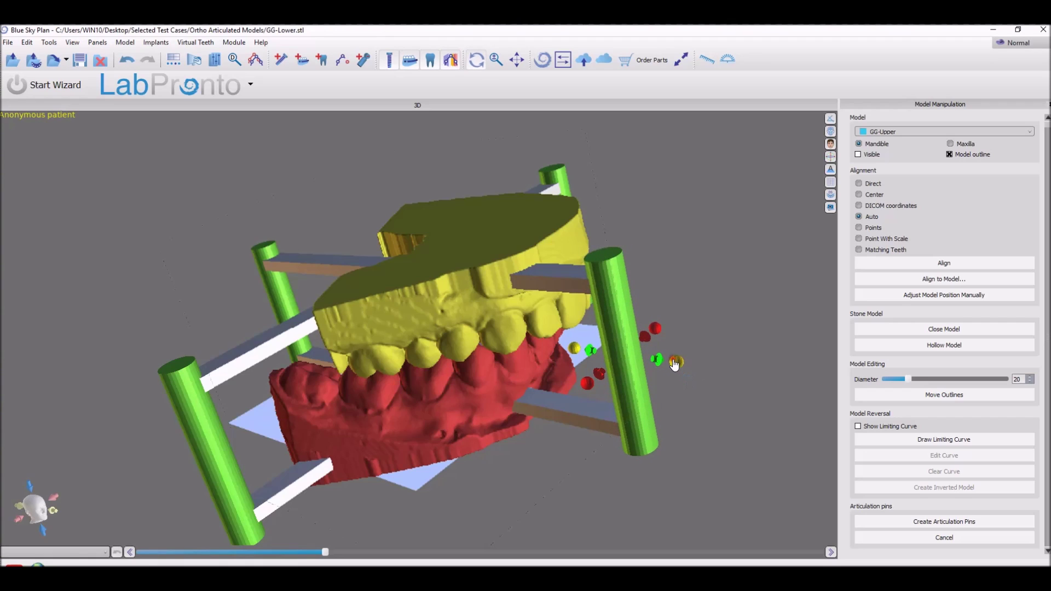
left_click(906, 527)
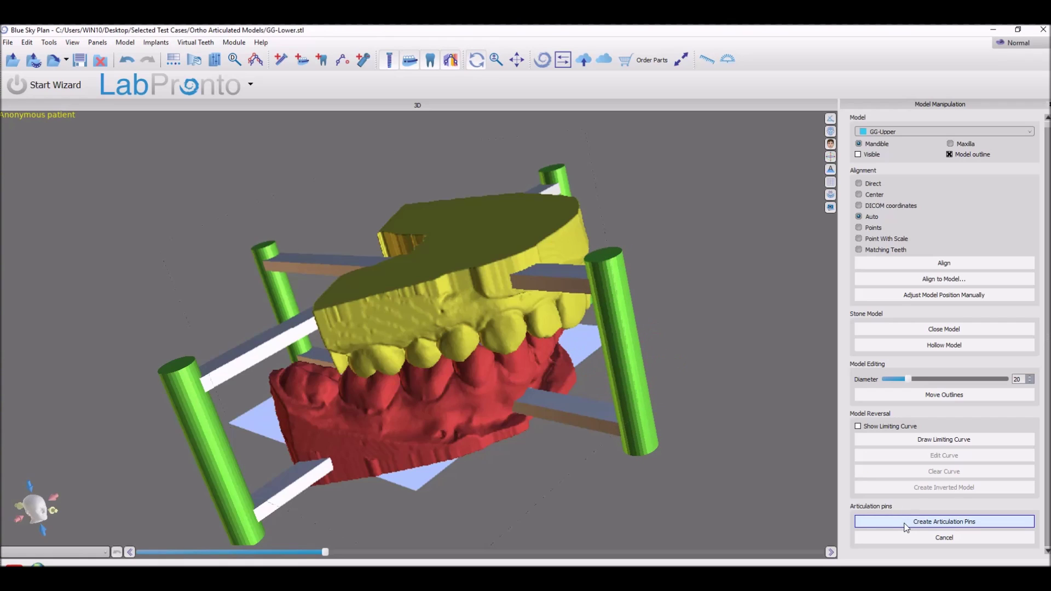
left_click_drag(678, 437, 609, 488)
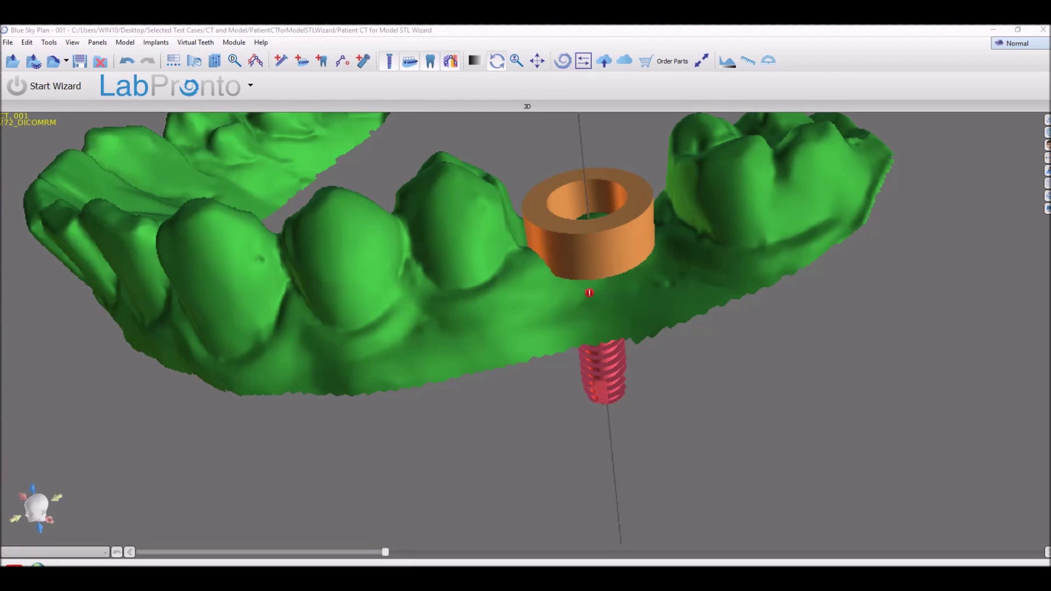
Select the implant and bring up its Implant Validation warning
left_click_drag(758, 474, 741, 458)
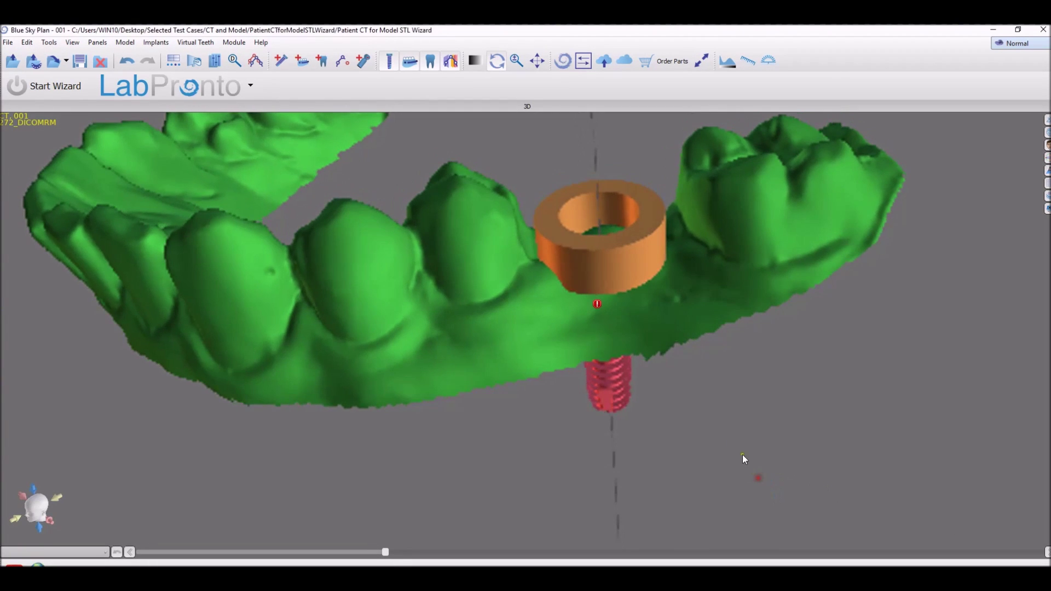
left_click(645, 274)
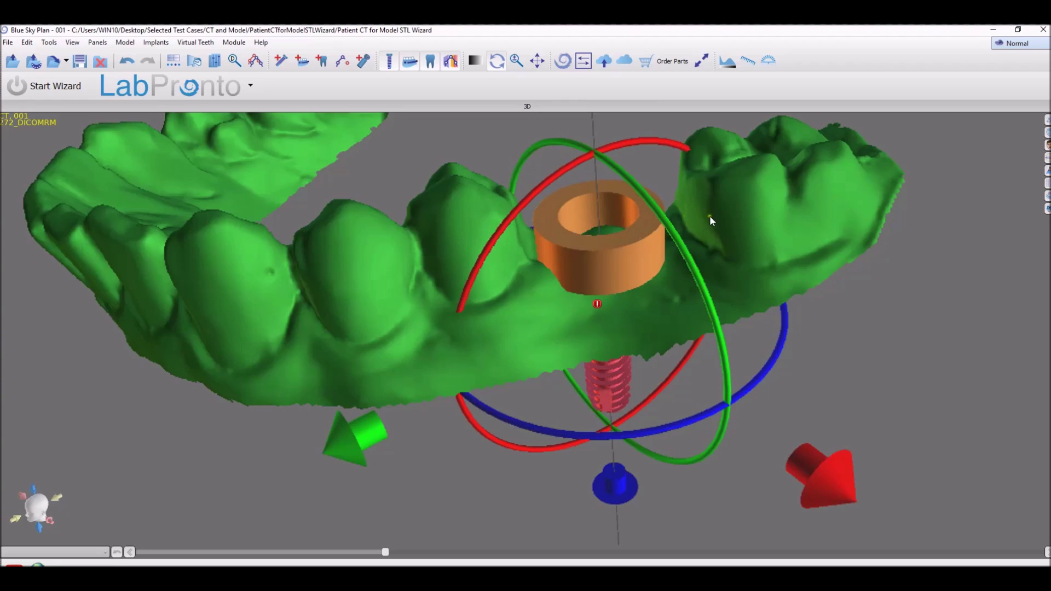
left_click(598, 305)
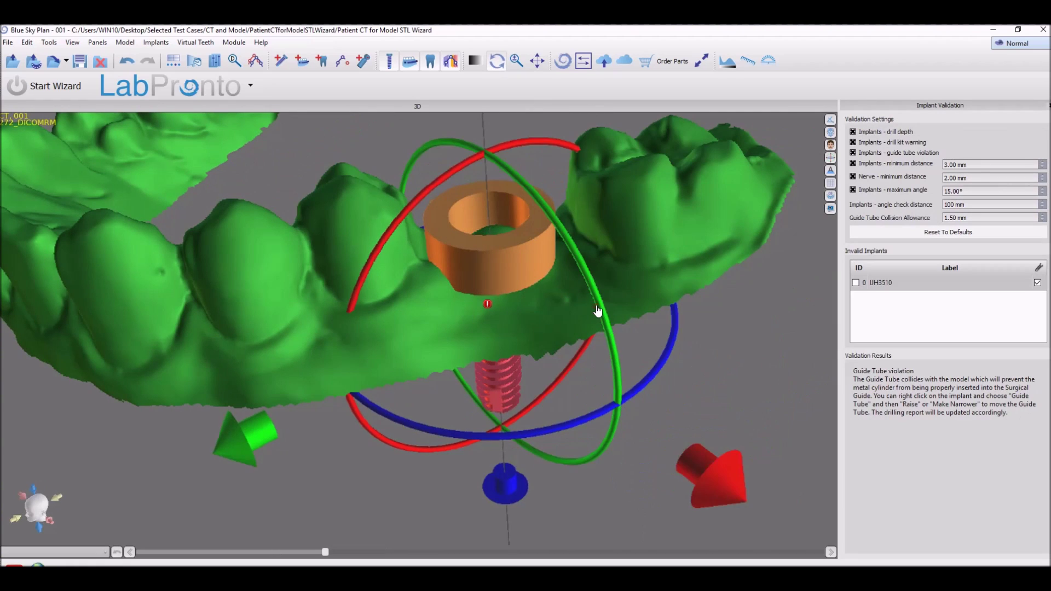
Raise the guide tube out of the gum and orbit to check it from several sides
left_click(488, 306)
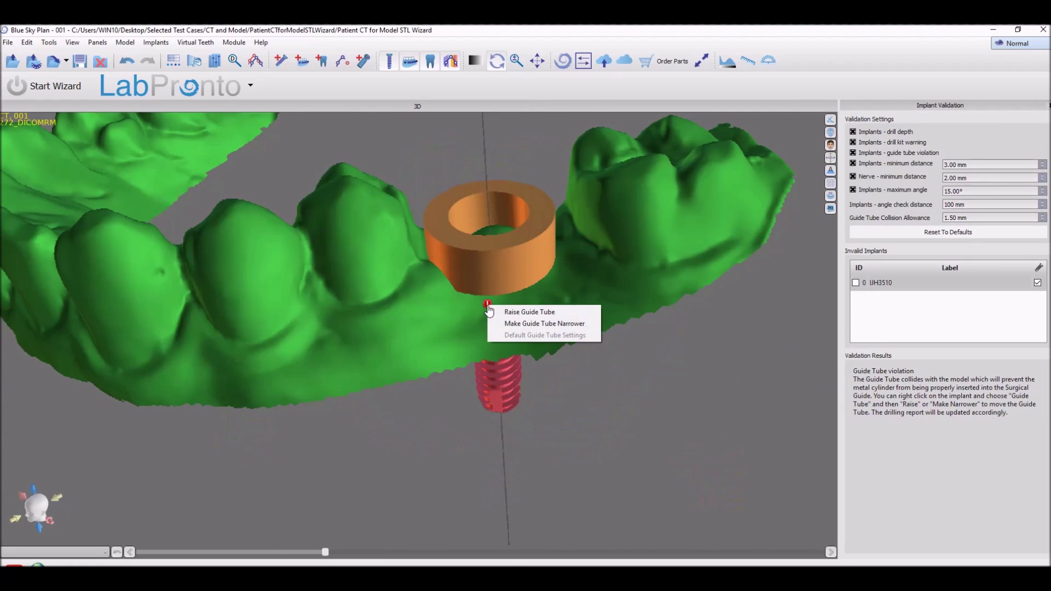
left_click(523, 312)
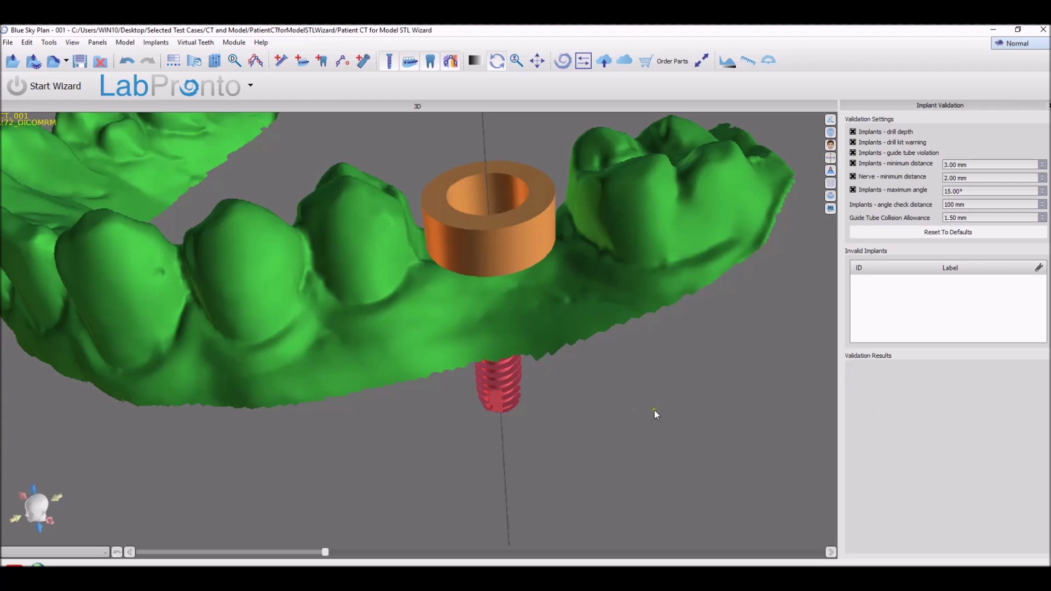
left_click_drag(654, 410, 648, 443)
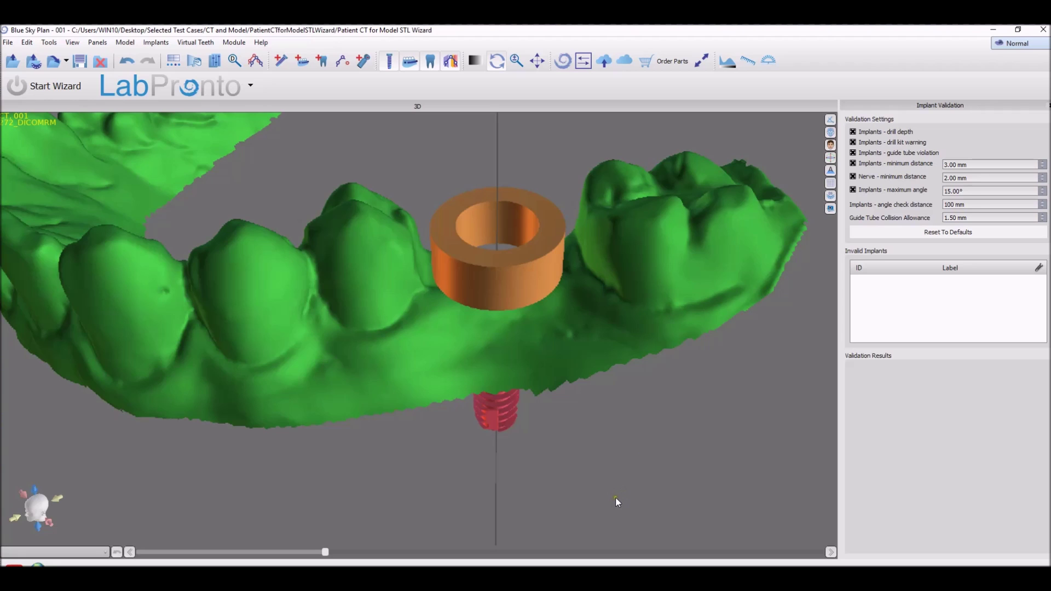
left_click_drag(615, 497, 595, 491)
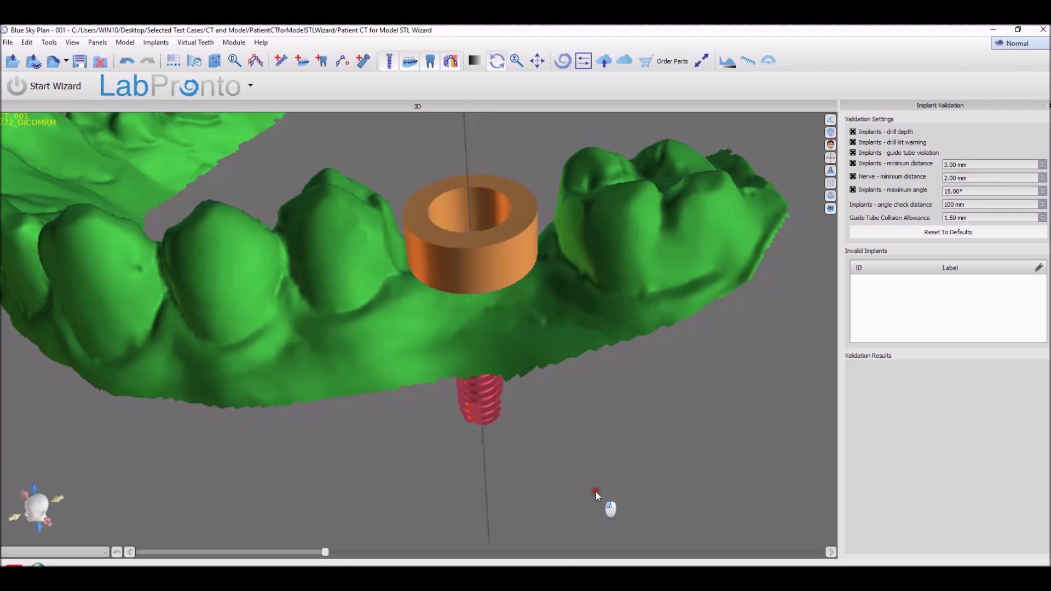
left_click_drag(745, 488, 778, 482)
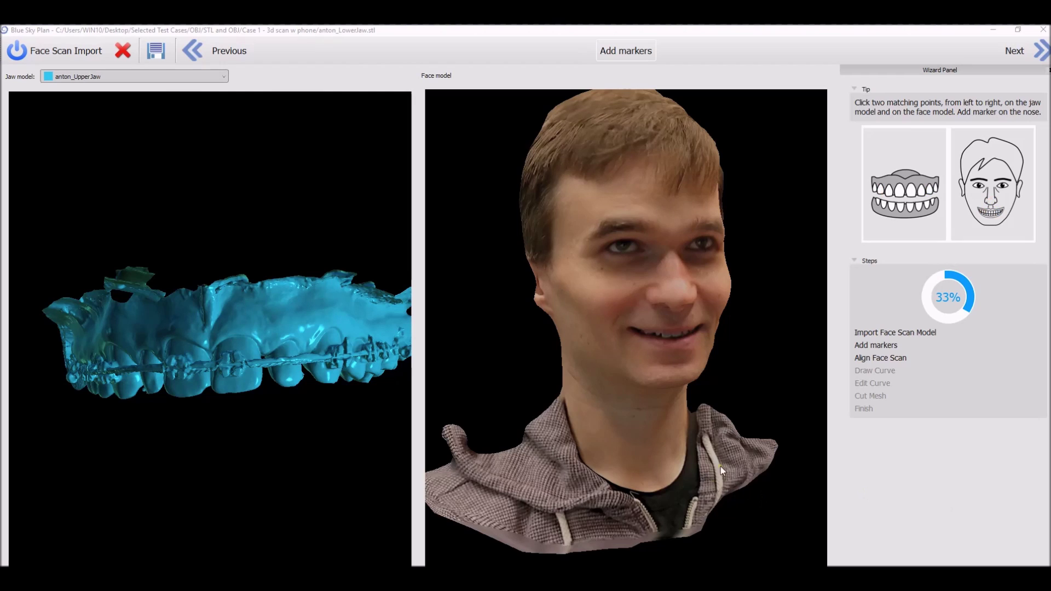
Place red, blue and nose markers on the face scan and jaw model, and proceed to alignment
mouse_move(711, 375)
left_mouse_down()
mouse_move(645, 386)
mouse_move(567, 421)
mouse_move(651, 405)
mouse_move(638, 366)
mouse_move(731, 400)
mouse_move(671, 420)
mouse_move(656, 386)
mouse_move(703, 390)
mouse_move(682, 382)
mouse_move(706, 374)
left_mouse_up()
left_click_drag(324, 422, 334, 407)
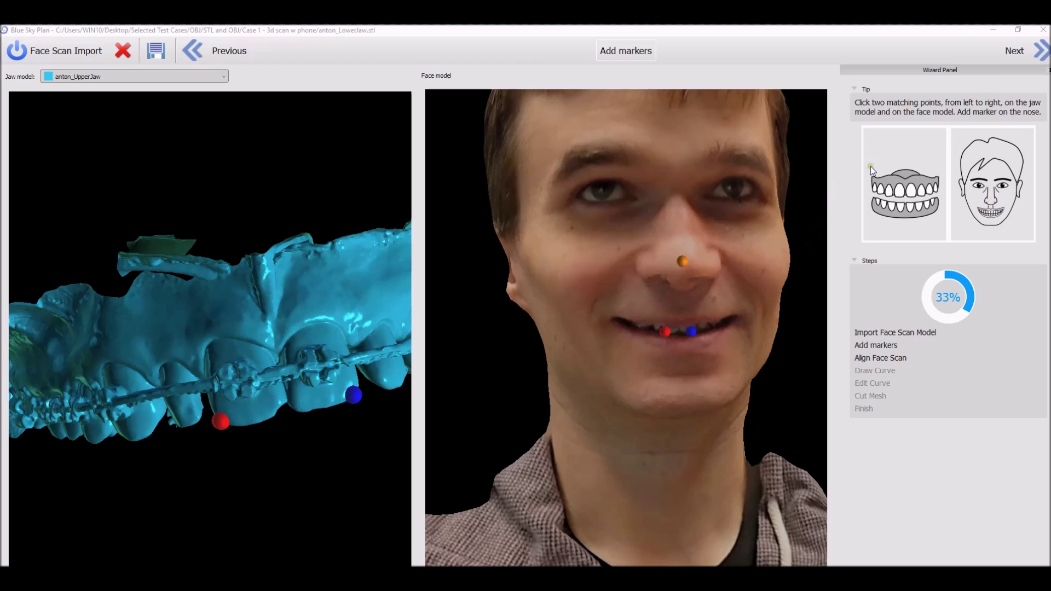
left_click(1042, 51)
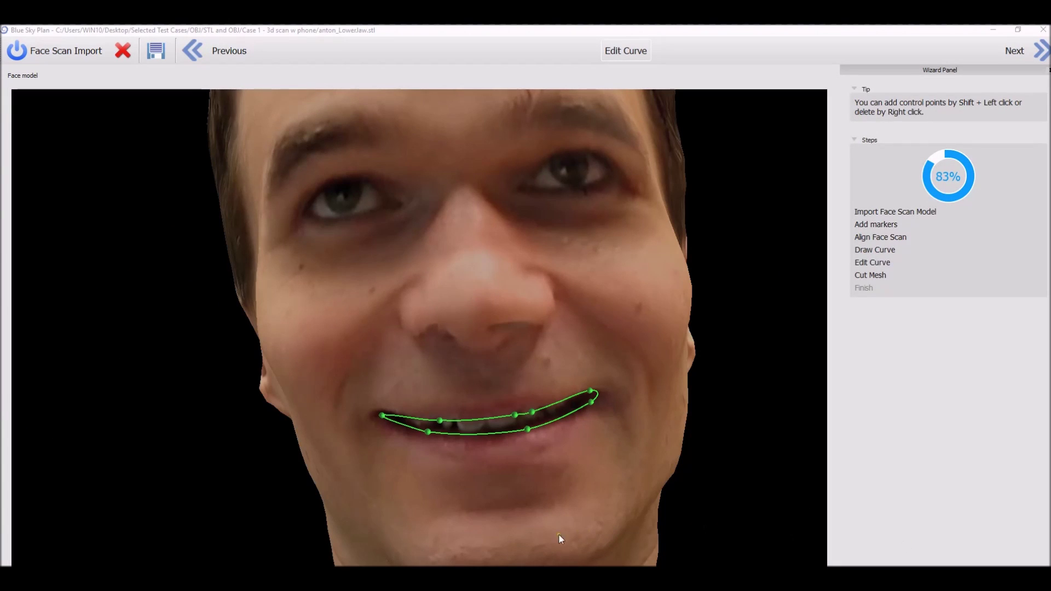
Orbit the face scan to inspect the closed lip curve from several angles, including the side
left_click_drag(599, 472, 543, 485)
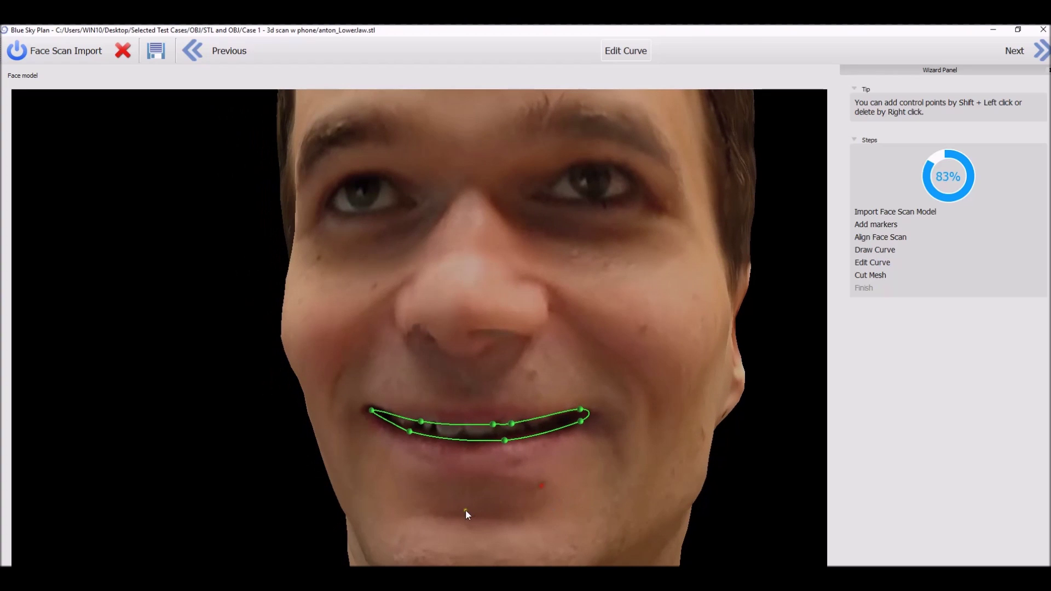
left_click_drag(467, 510, 570, 501)
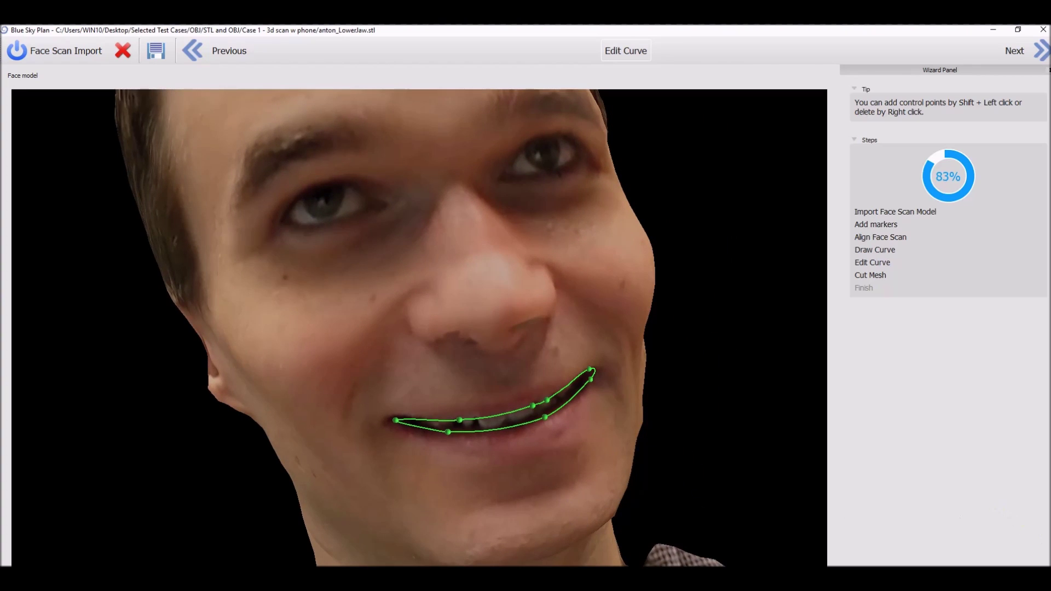
left_click_drag(733, 491, 724, 479)
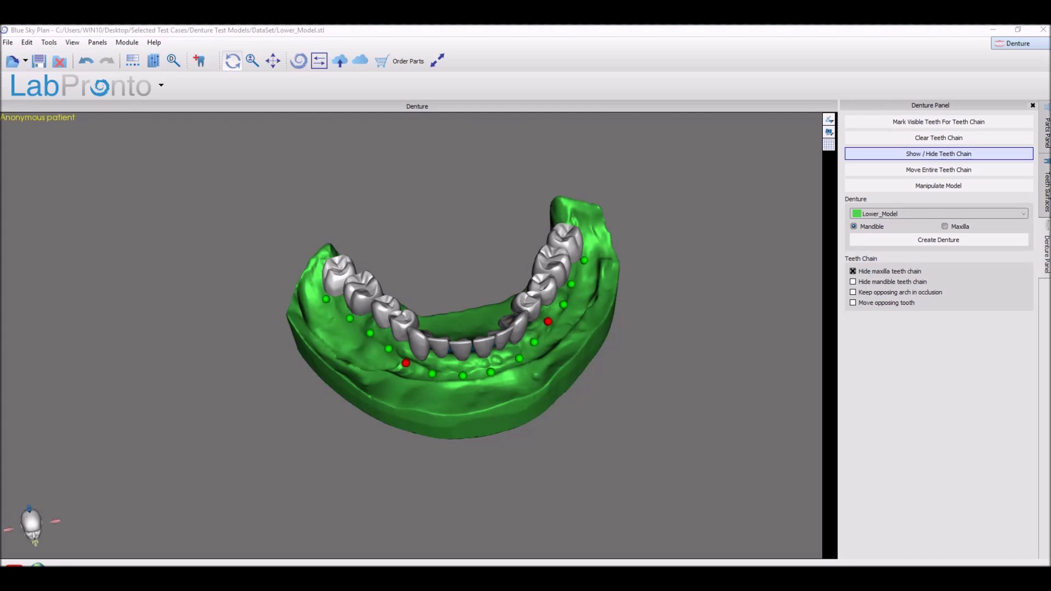
Start Create Denture for Lower_Model and accept the insert direction at the Undercut (1/4) step
left_click_drag(728, 441, 618, 406)
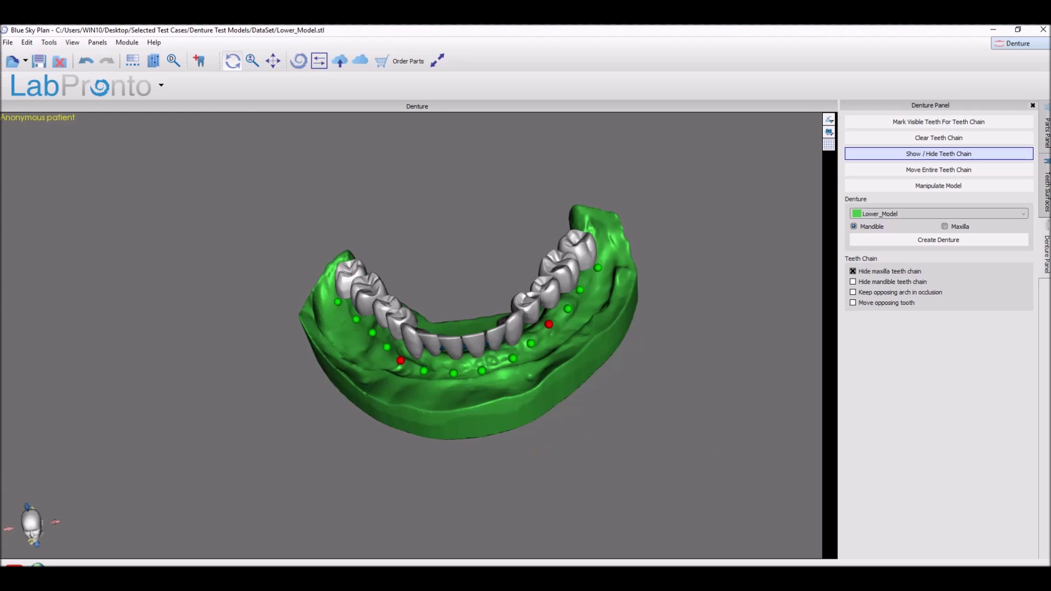
left_click(955, 241)
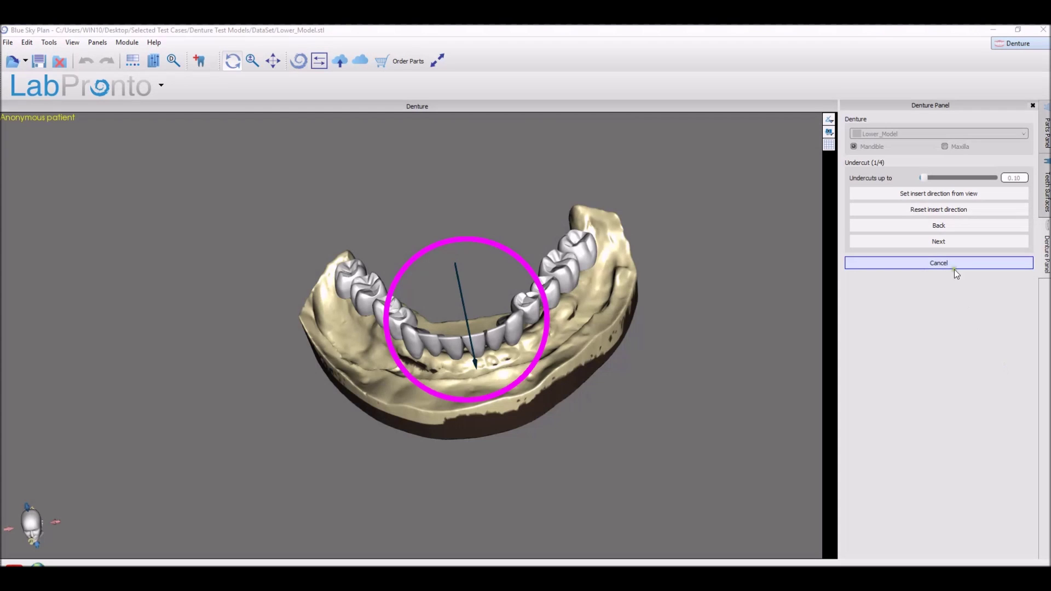
left_click(937, 242)
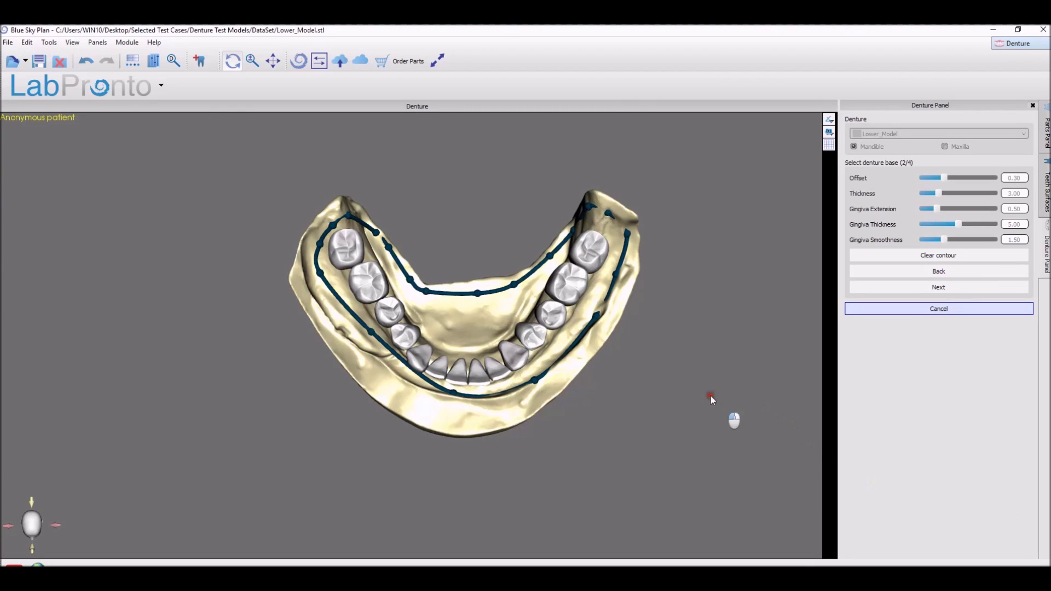
Accept the denture base contour, review the pink gingiva, and reach Denture (4/4) with both thicknesses 0.20
left_click_drag(733, 416, 687, 356)
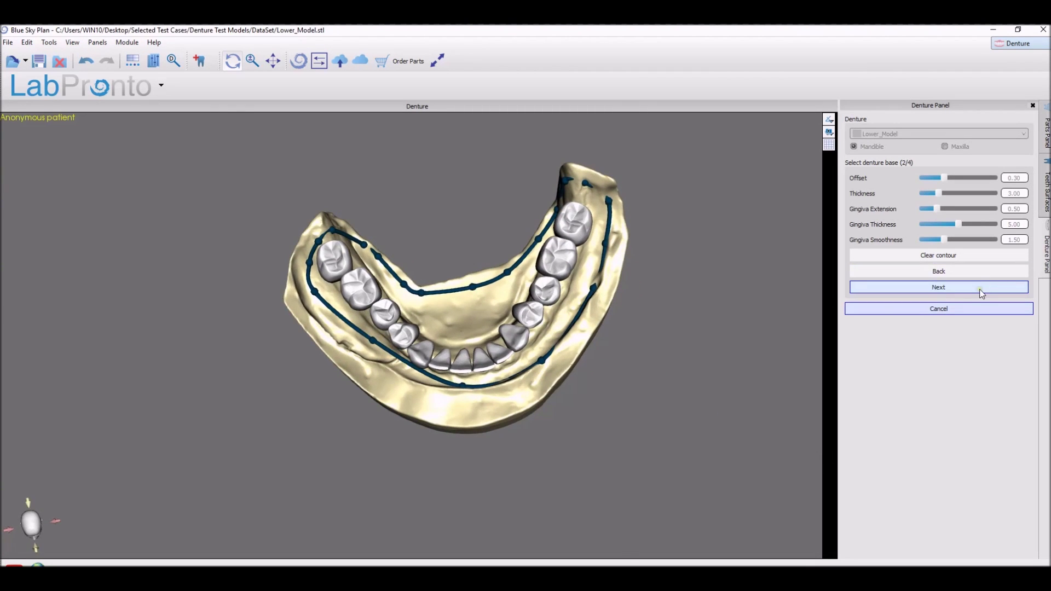
left_click(983, 288)
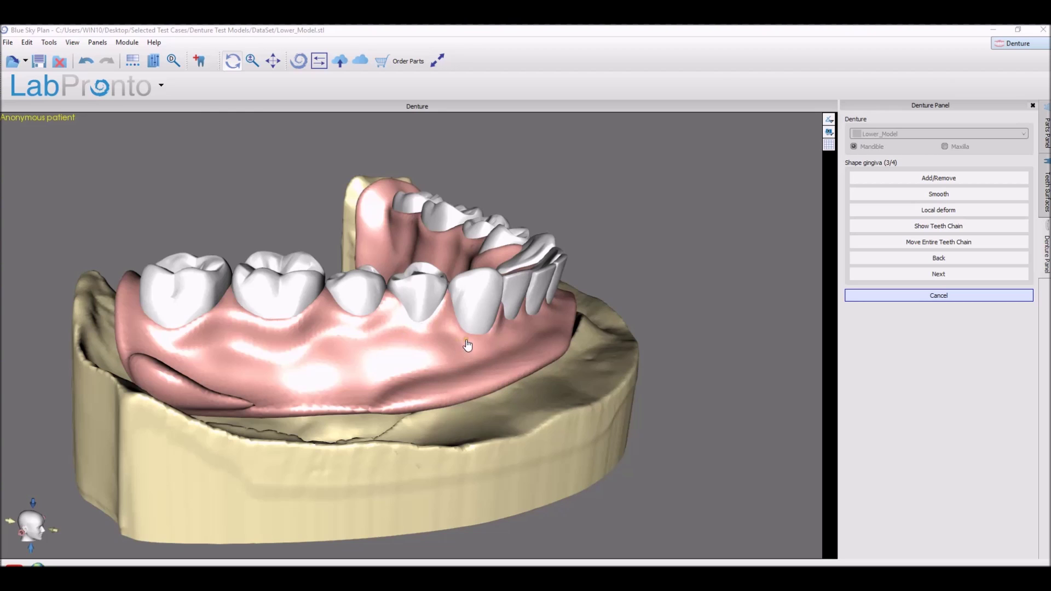
left_click_drag(476, 329, 605, 406)
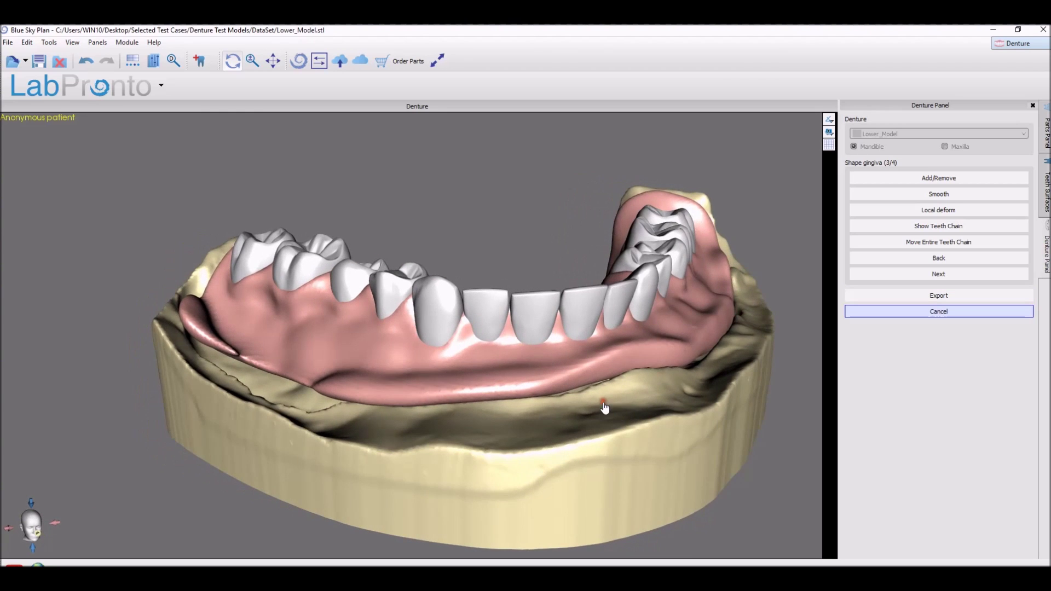
left_click_drag(476, 451, 569, 438)
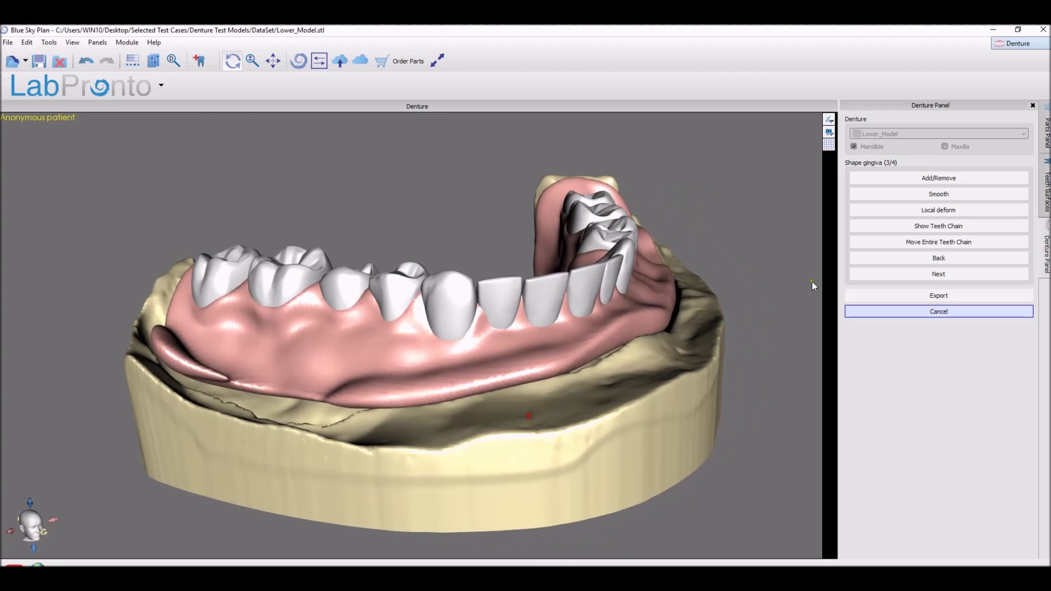
left_click(937, 275)
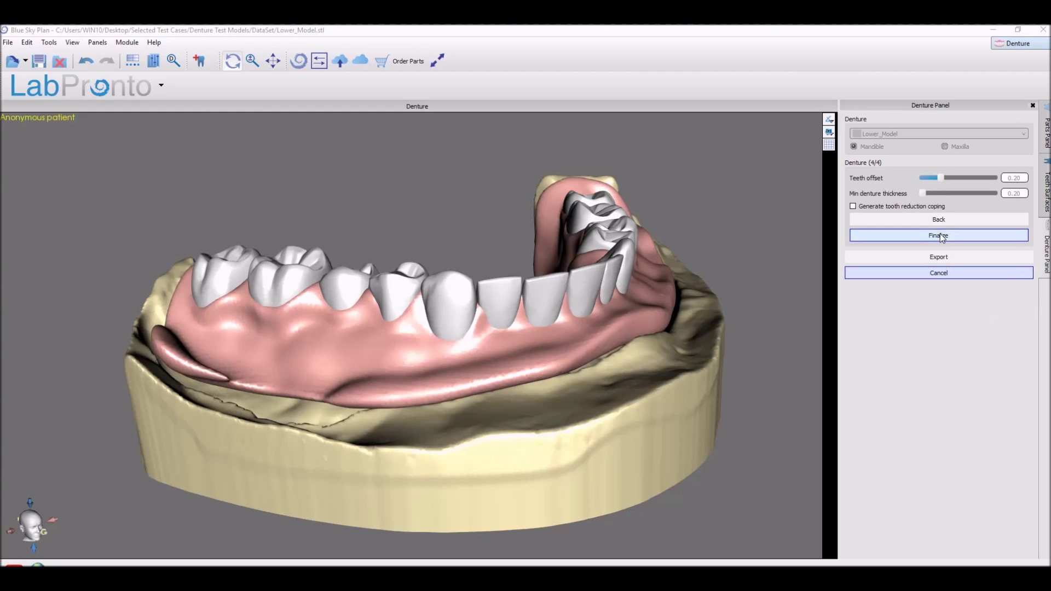